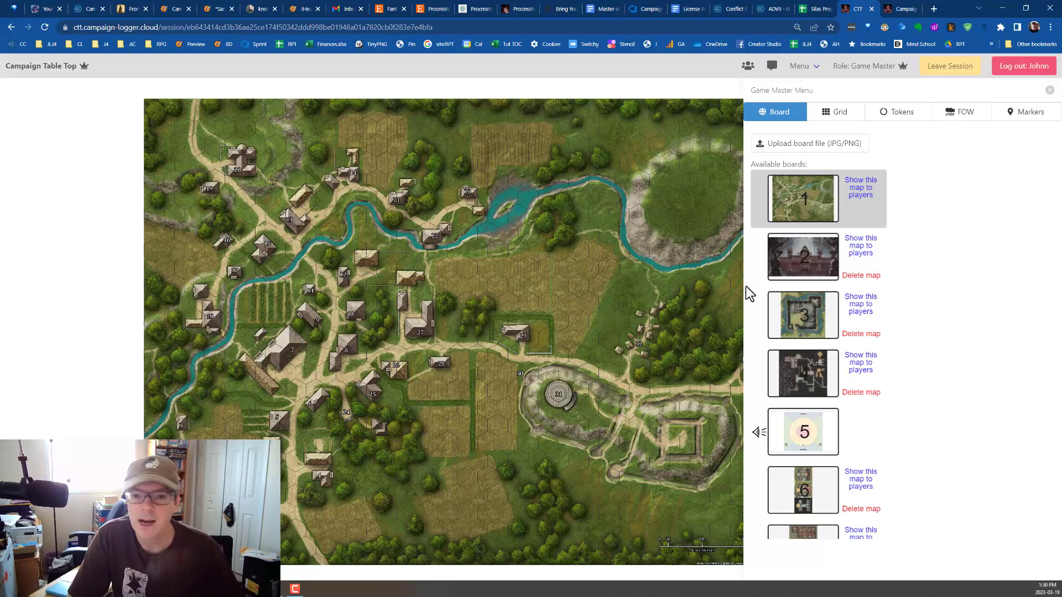
Look through the available boards, viewing the gothic gate image on board 2 and the building floor plan on board 6.
left_click(772, 271)
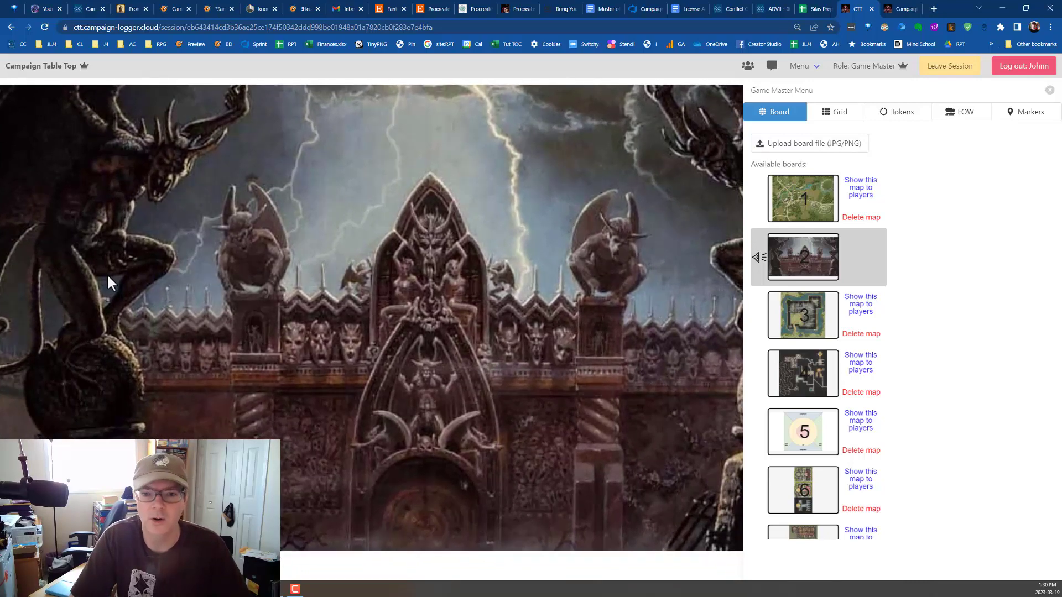
scroll(864, 391, "down", 3)
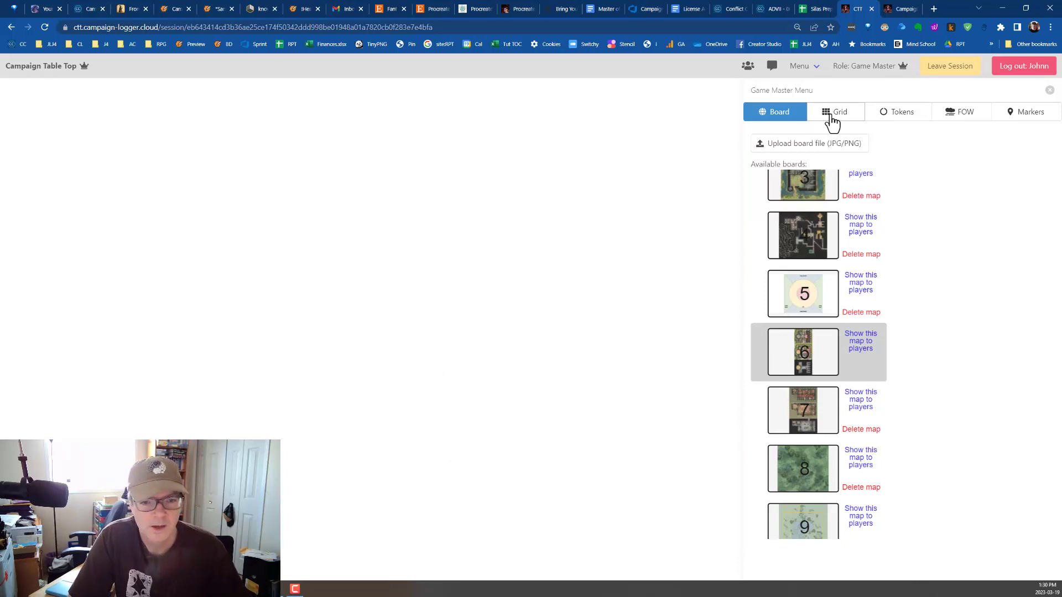
scroll(817, 266, "up", 3)
scroll(817, 266, "down", 3)
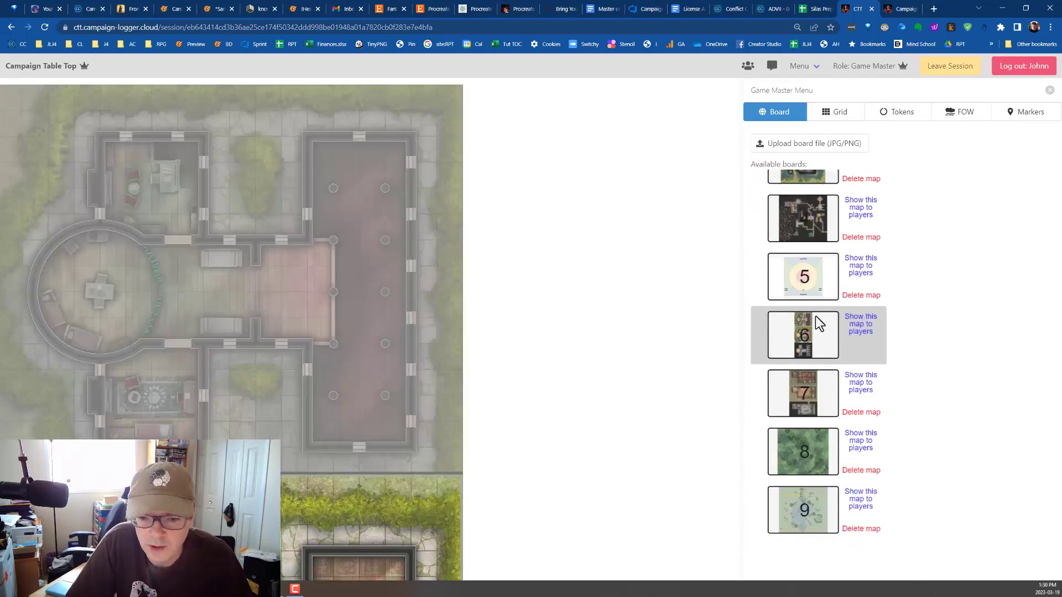
Open board 9 and examine its map around the Giant Dire Skunk Lair and Hag Lair markers.
left_click(810, 511)
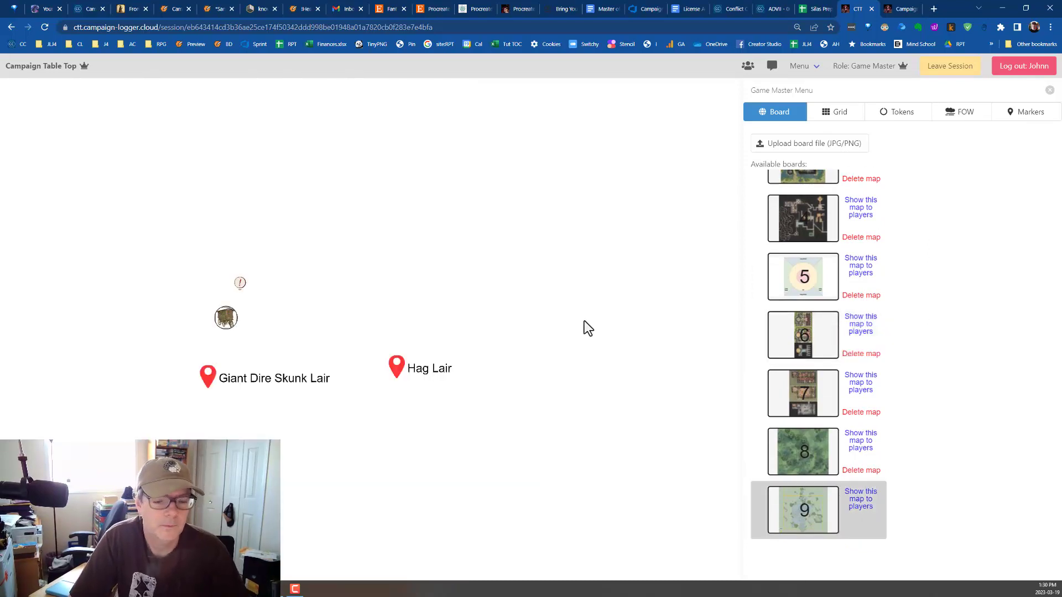
scroll(500, 367, "up", 5)
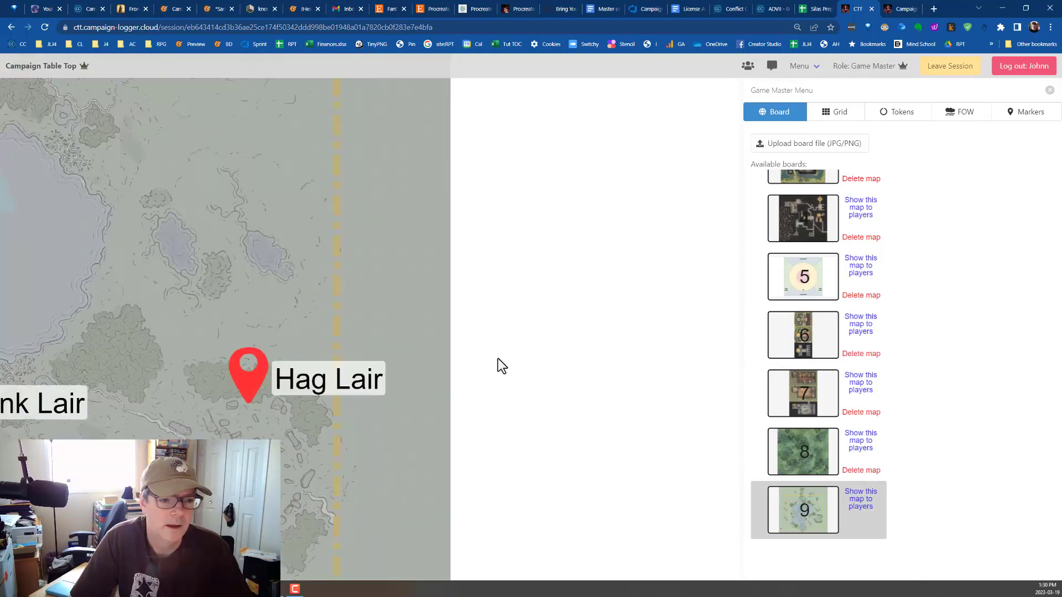
left_click_drag(220, 239, 606, 237)
scroll(541, 248, "down", 5)
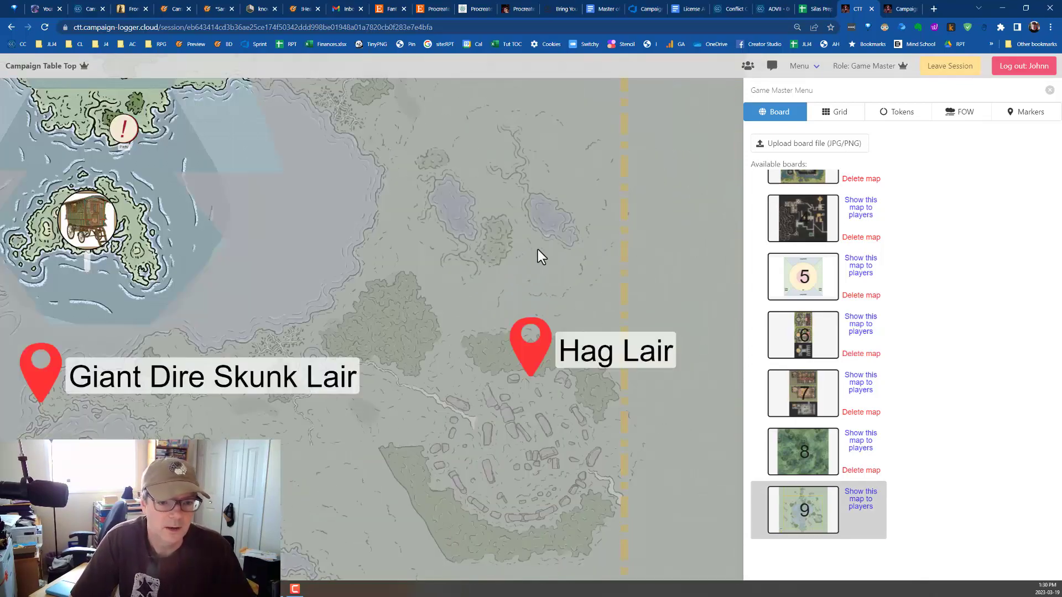
left_click_drag(305, 221, 364, 292)
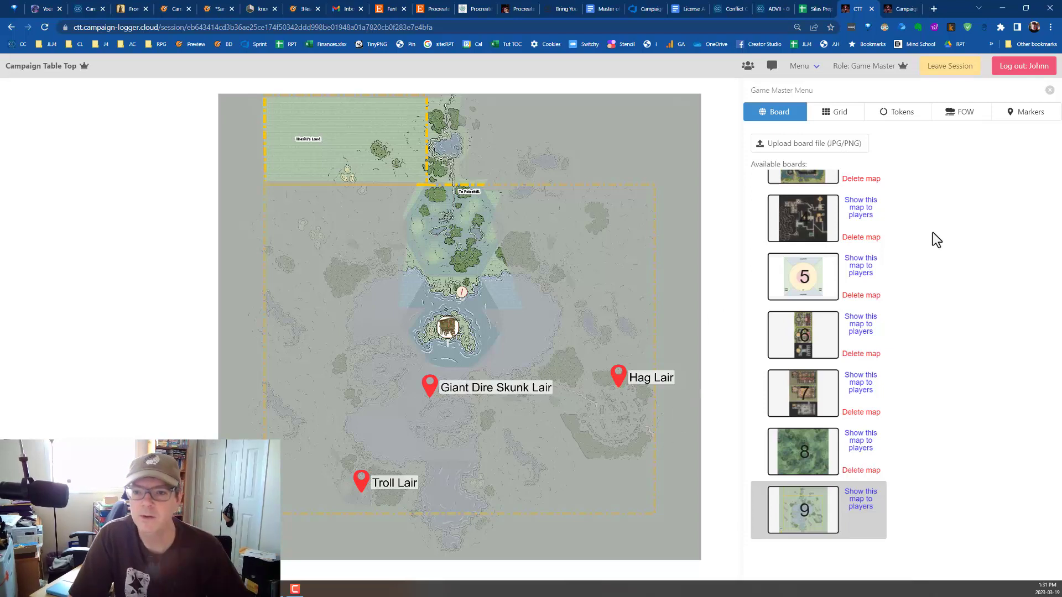
View the details of the Hag Lair GM marker and review the grid settings of board 9.
left_click(1017, 117)
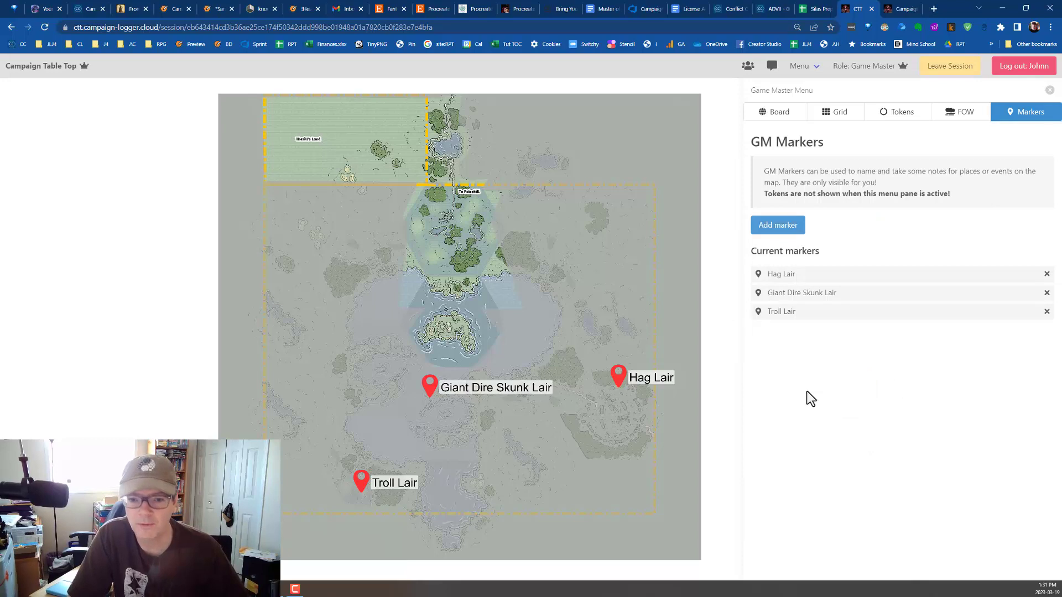
left_click(785, 275)
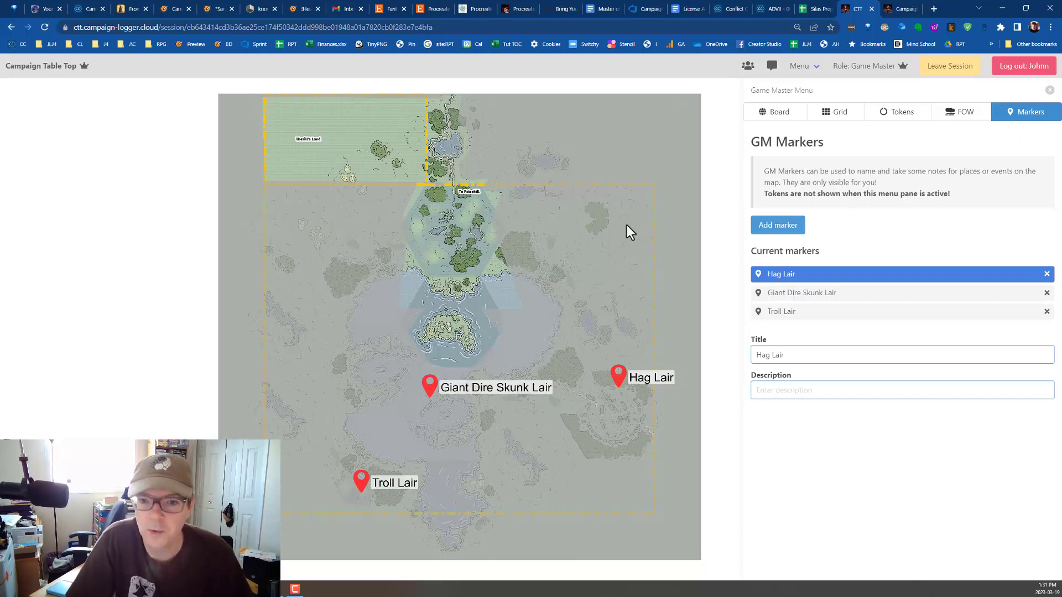
left_click(778, 116)
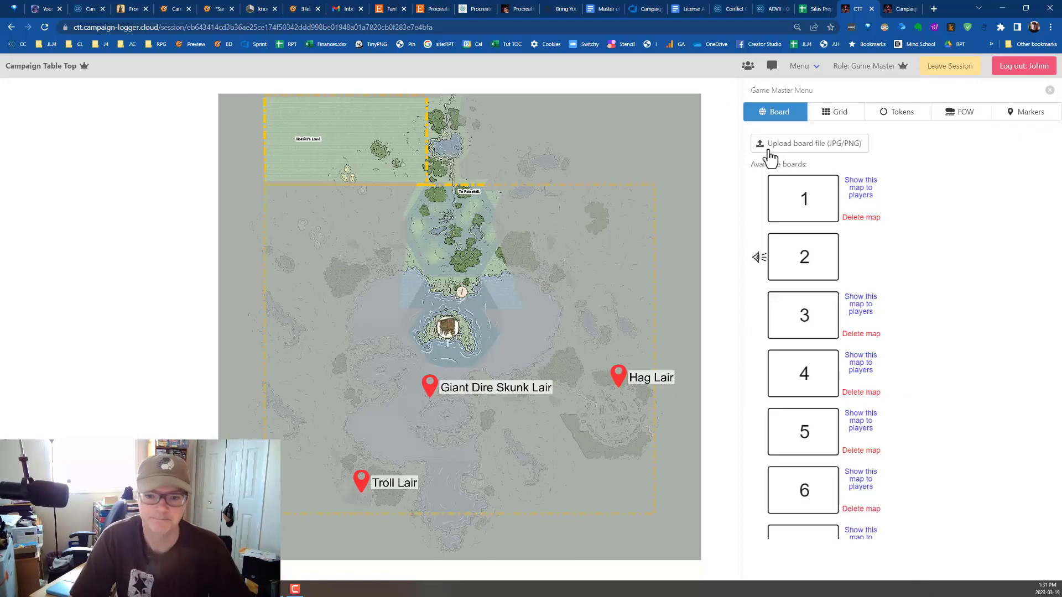
left_click(841, 116)
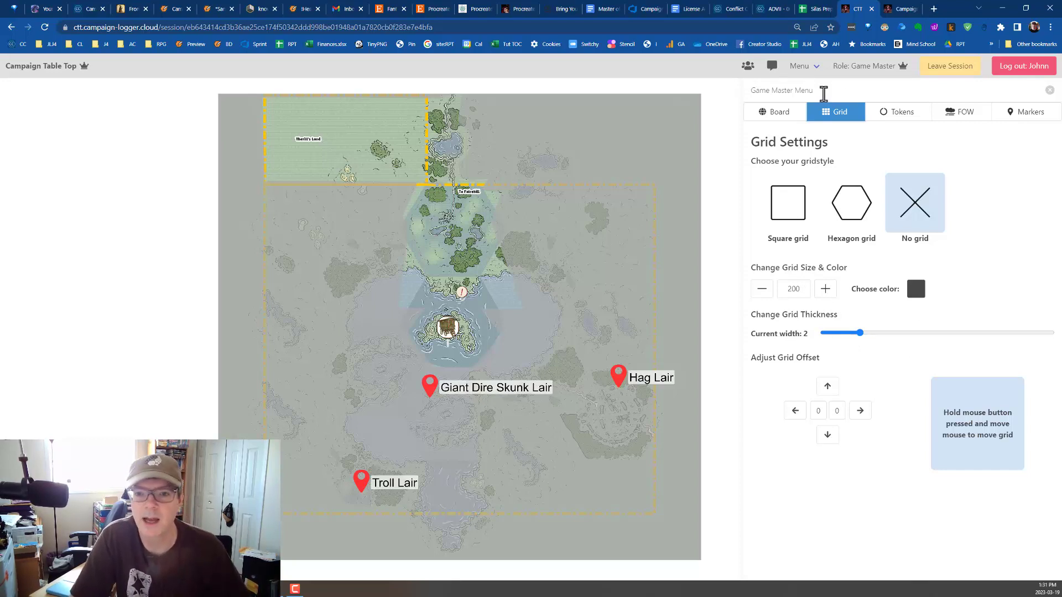
Browse the full token library to examine the available number, letter, monster and character tokens.
left_click(900, 116)
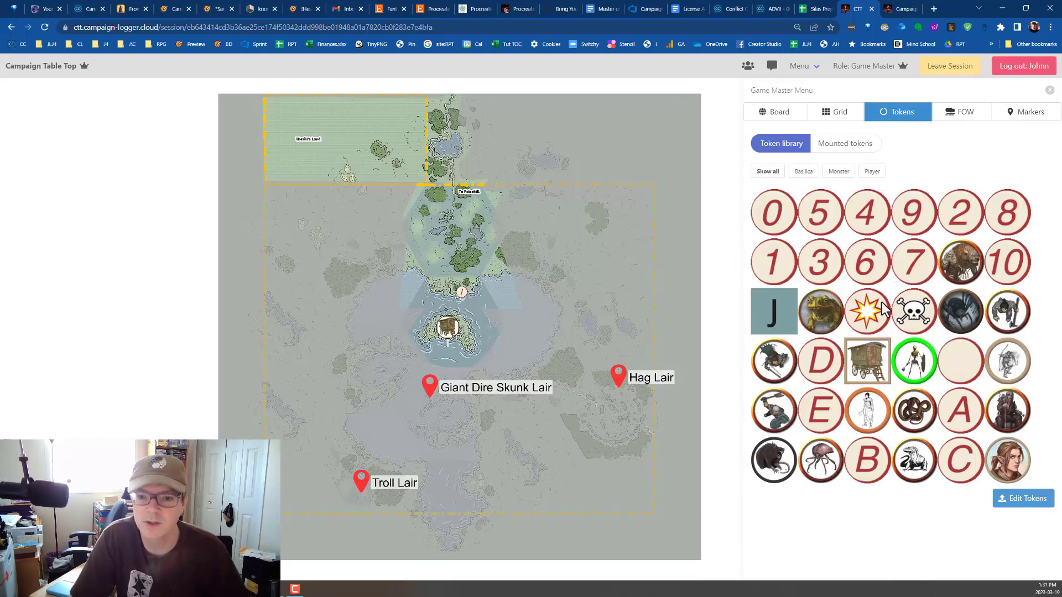
scroll(881, 287, "down", 1)
scroll(881, 298, "down", 1)
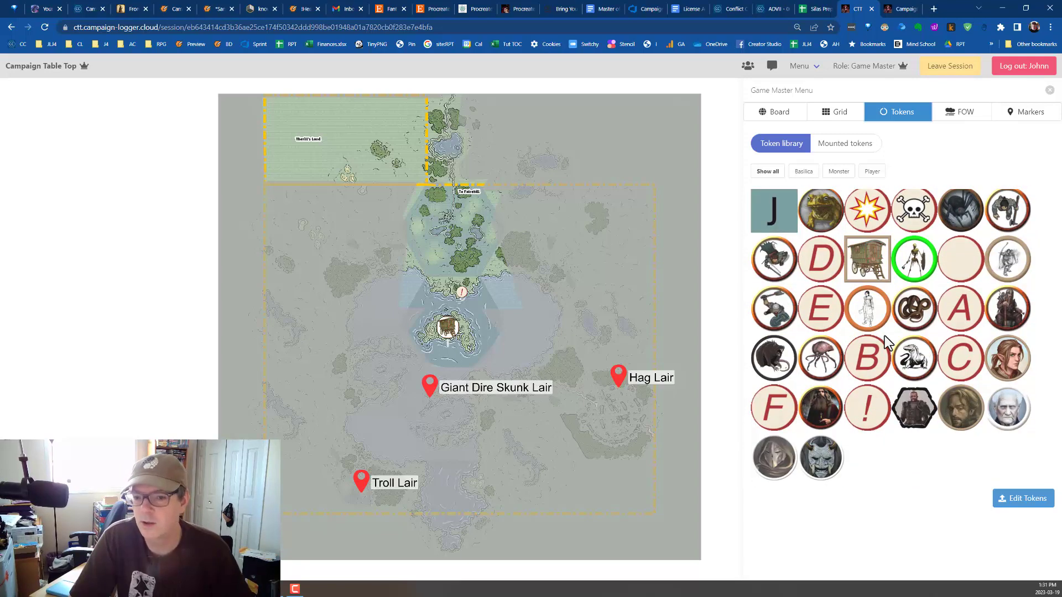
scroll(884, 336, "up", 2)
scroll(884, 337, "down", 1)
scroll(884, 336, "up", 1)
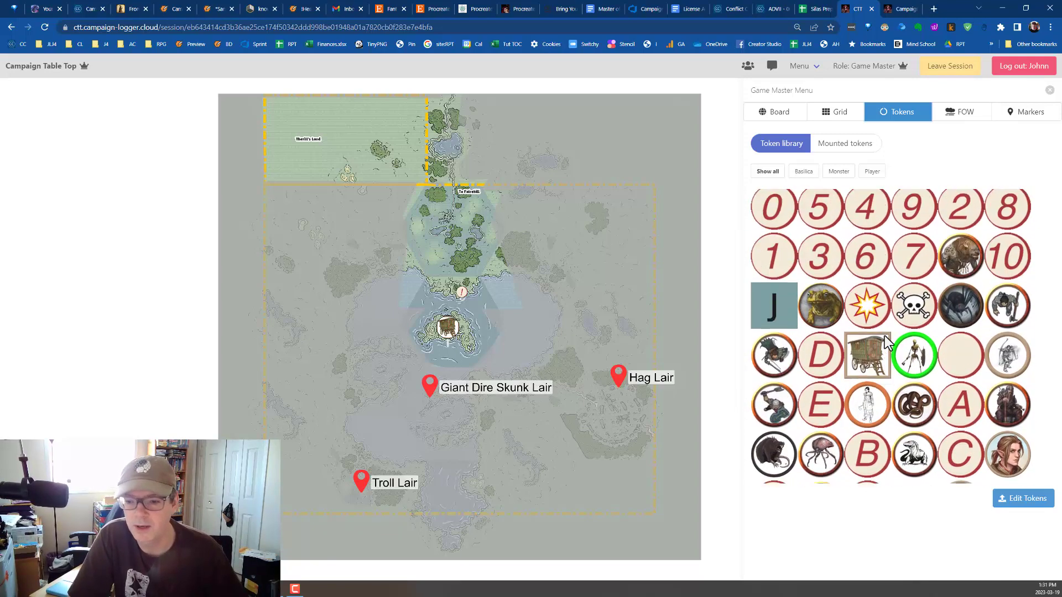
List the tokens mounted on board 9 and inspect the exclamation-mark Party token.
left_click(840, 146)
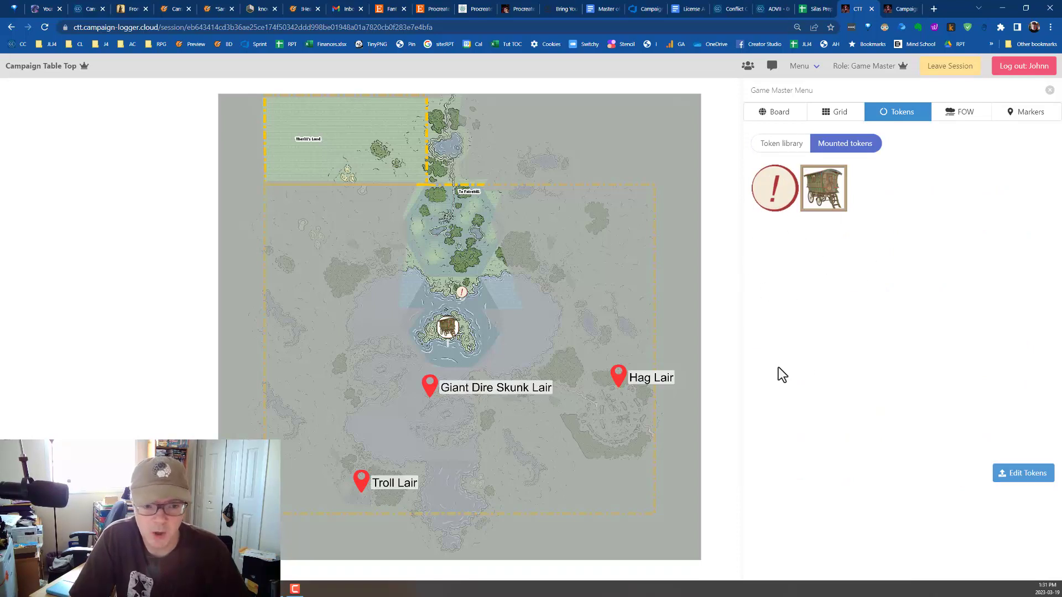
left_click(769, 187)
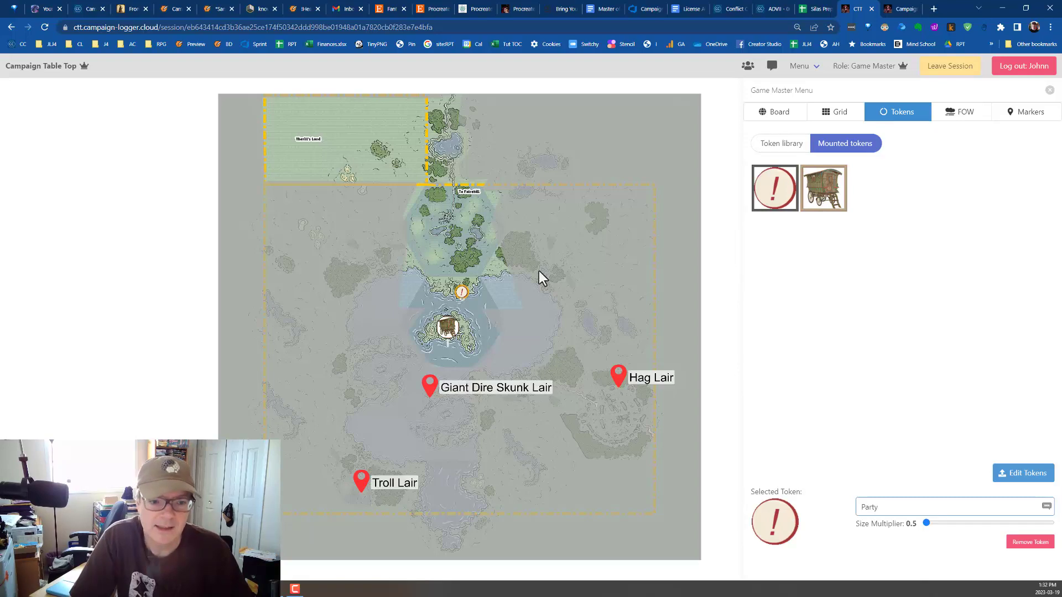
scroll(459, 305, "up", 10)
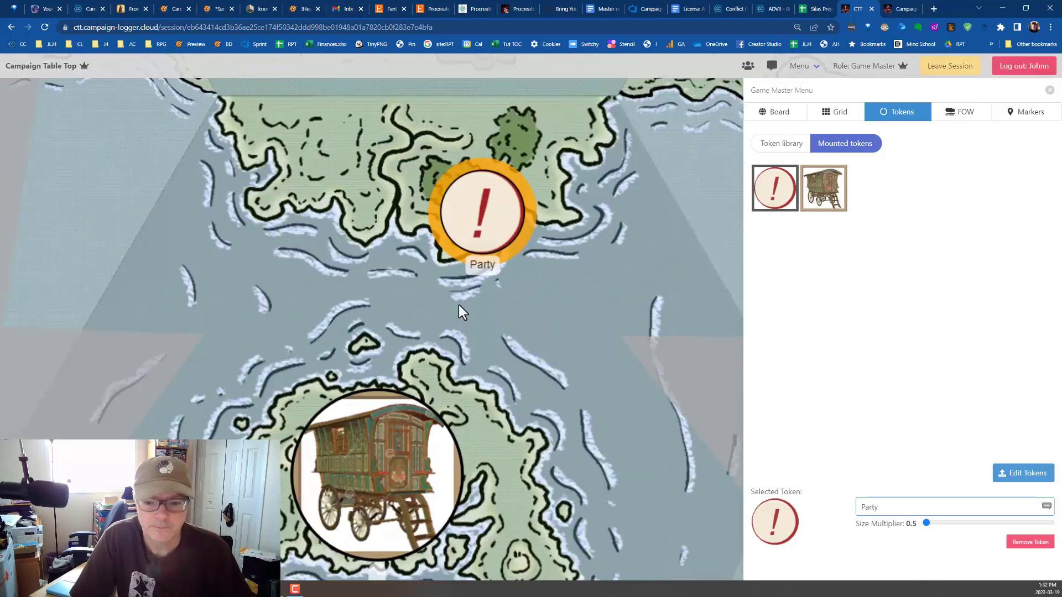
Try a size multiplier of 3 on the Party token and restore it to 0.5.
left_click(892, 507)
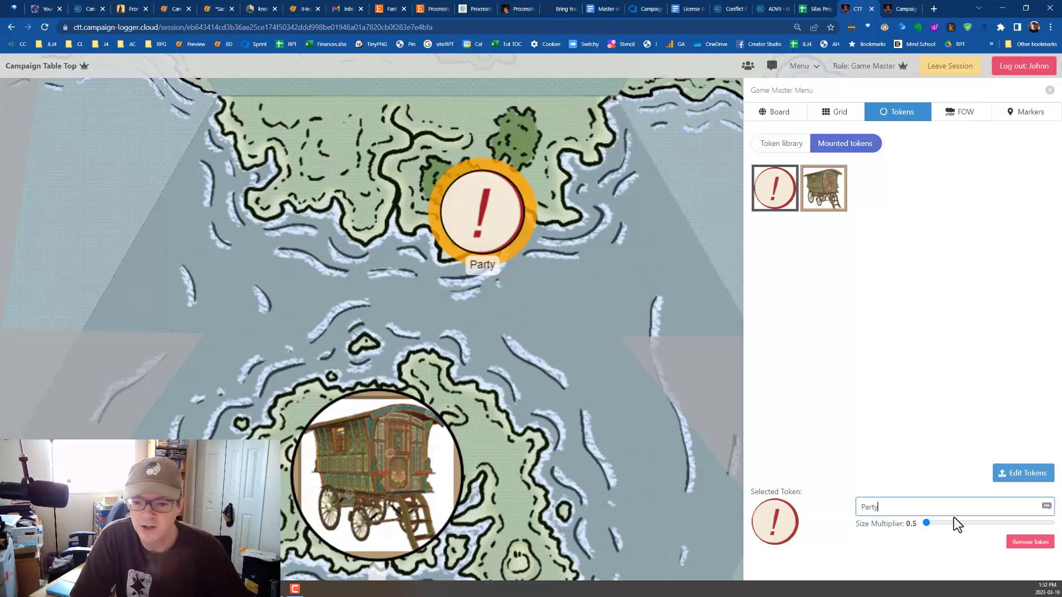
left_click(983, 524)
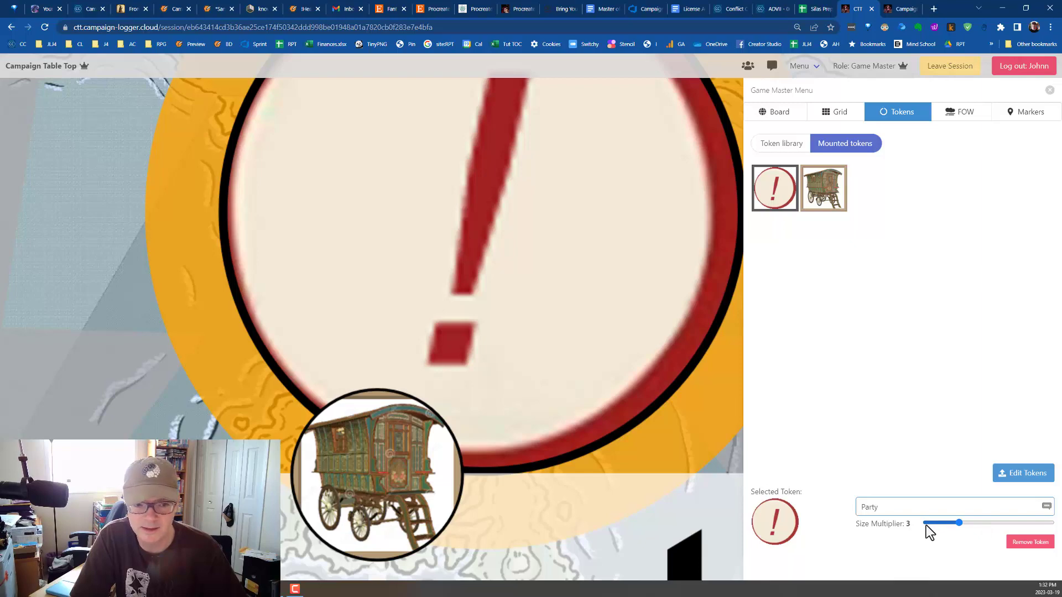
scroll(493, 332, "down", 5)
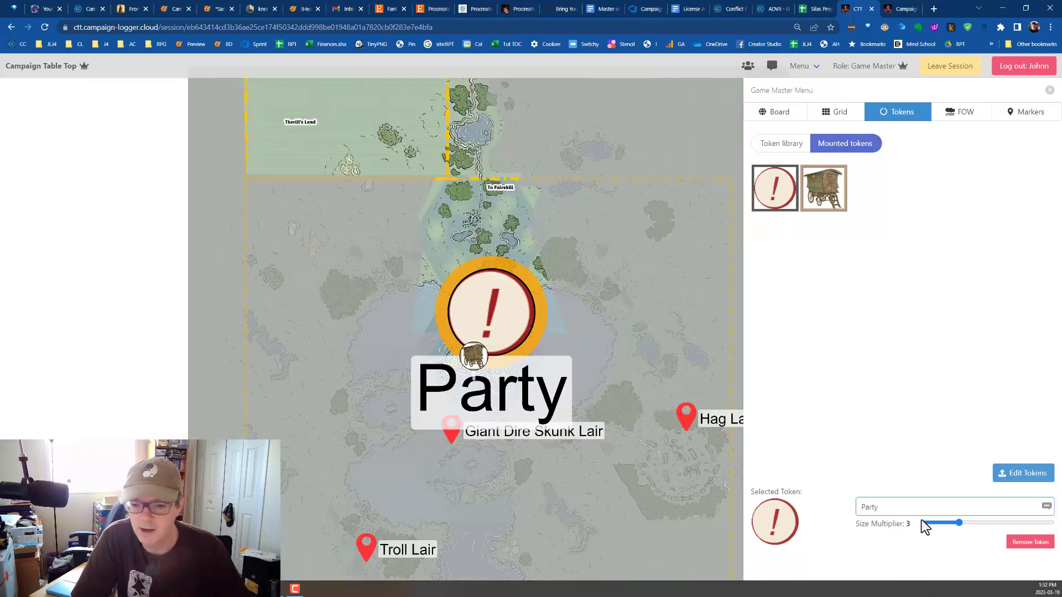
left_click(920, 522)
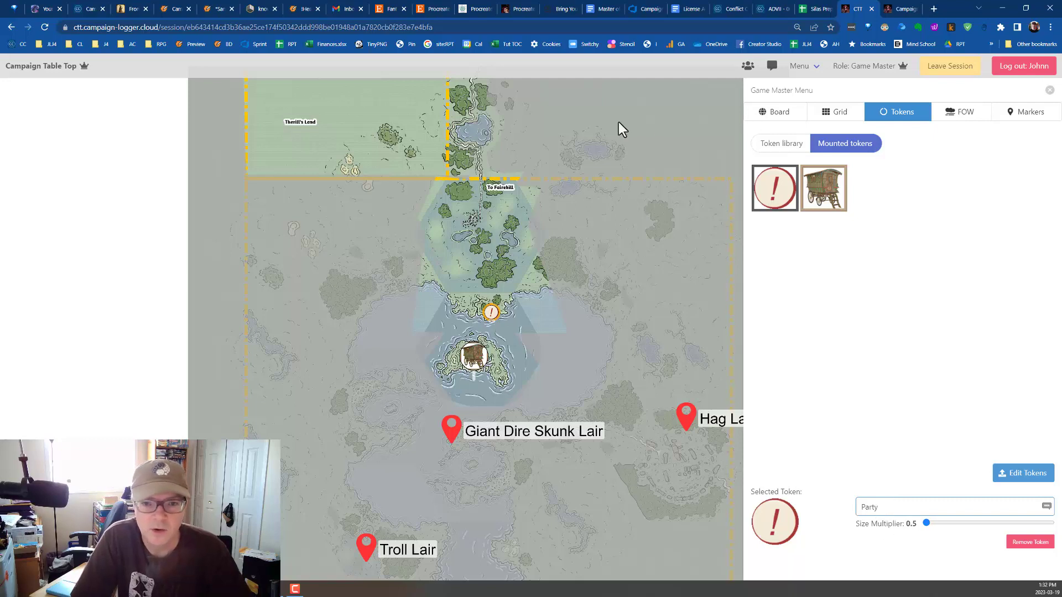
Open the swamp battle map on board 8 with the token library shown and the whole map in view.
left_click(755, 117)
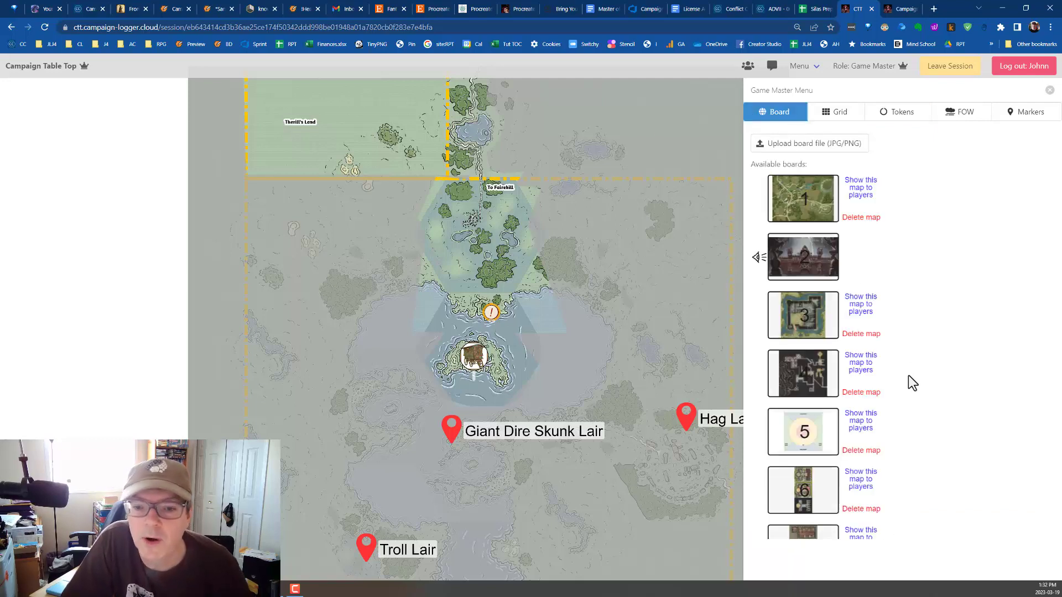
scroll(832, 414, "down", 3)
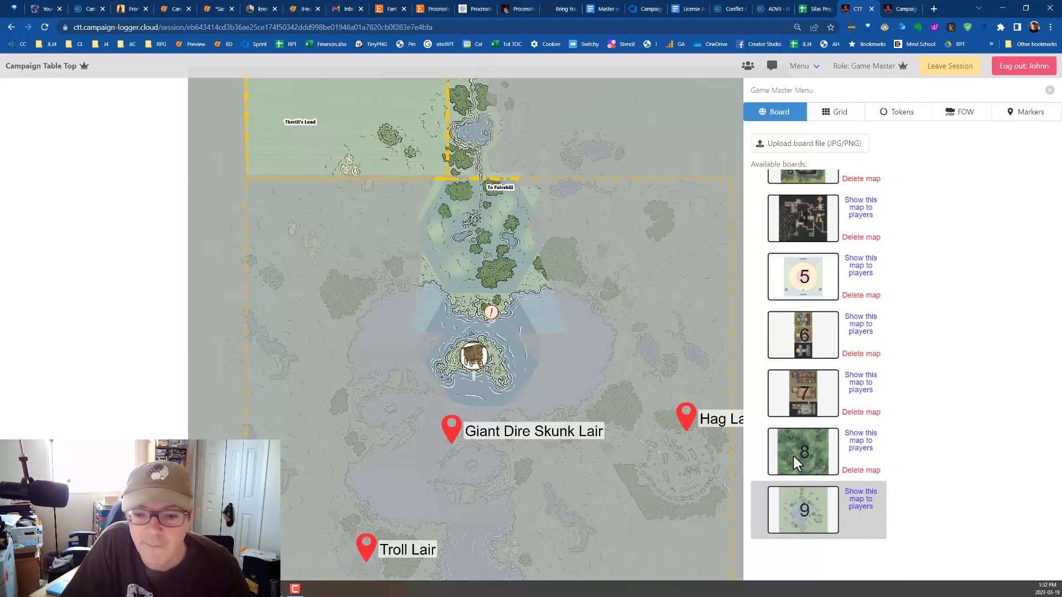
left_click(791, 453)
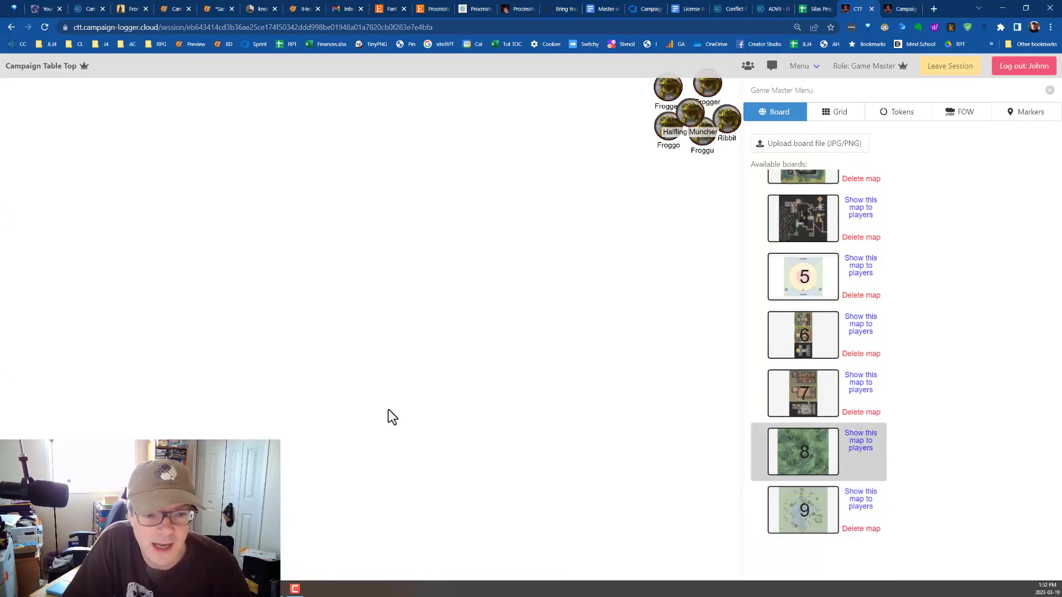
left_click(888, 115)
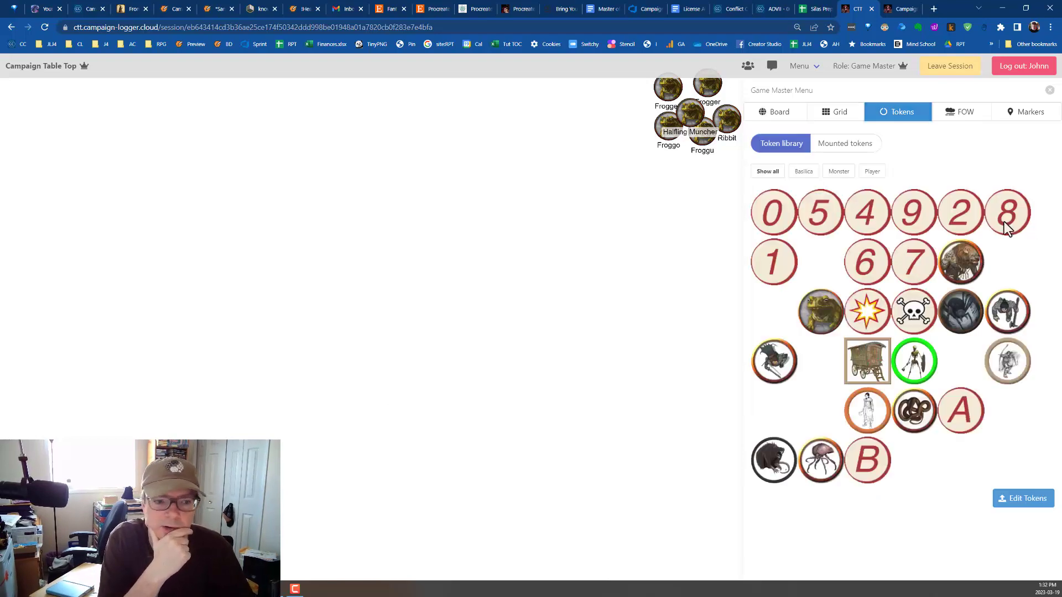
scroll(496, 364, "down", 2)
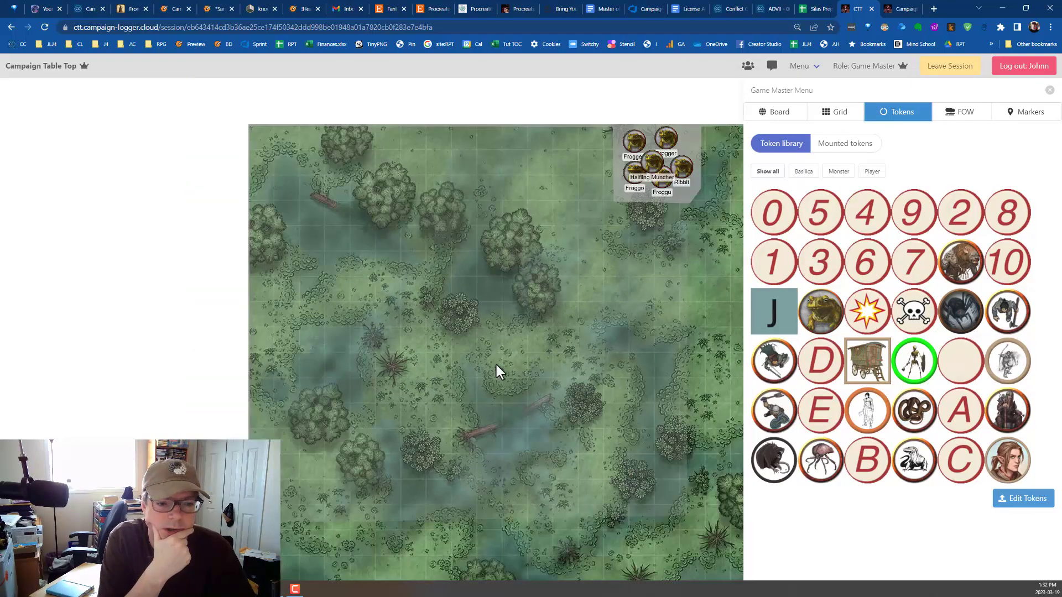
left_click_drag(507, 399, 422, 360)
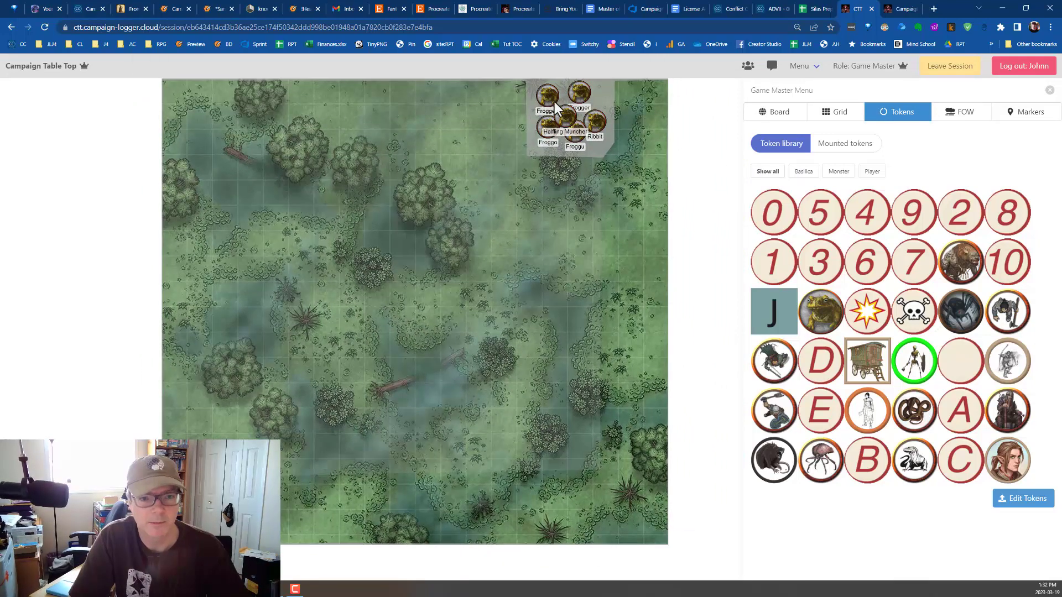
Move the Halfling Muncher token out of the frog group to just below the trees near the map's centre.
left_click_drag(563, 118, 444, 284)
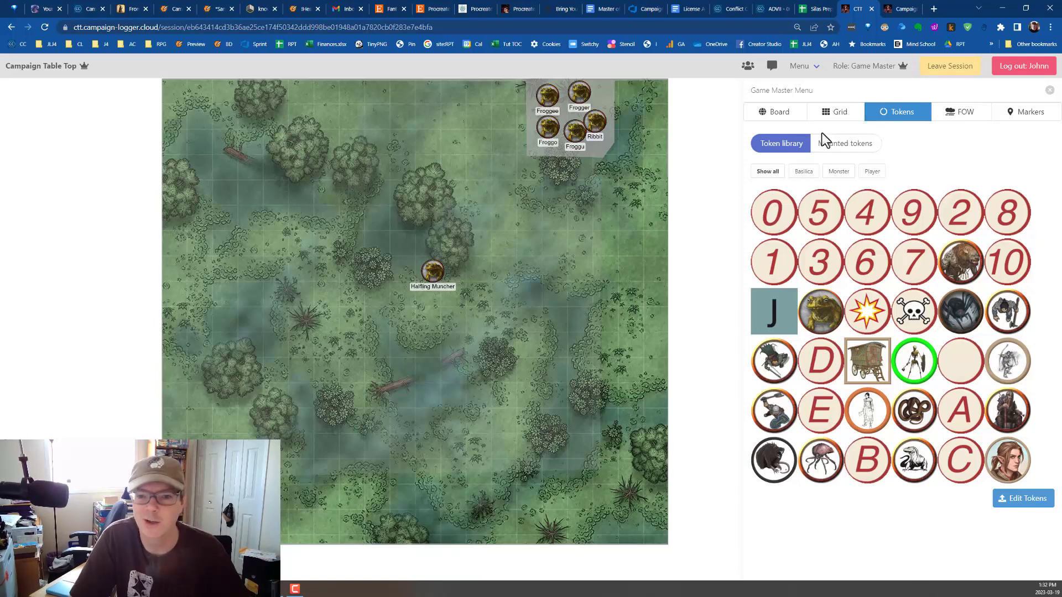
left_click(853, 145)
left_click(768, 144)
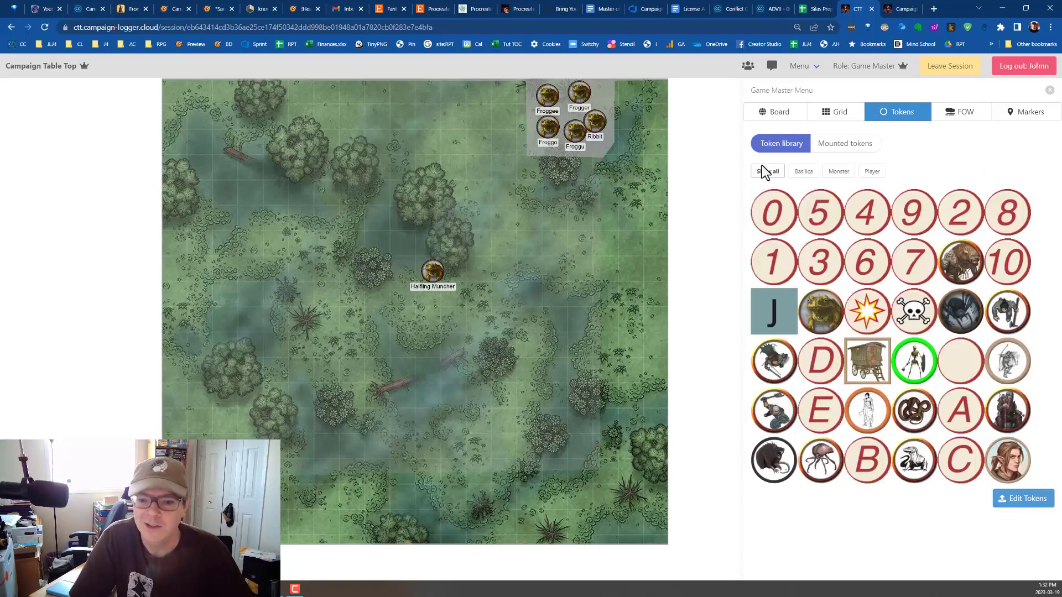
Rename the Halfling Muncher token as "AC 14 Halfling Muncher - 9".
left_click(434, 272)
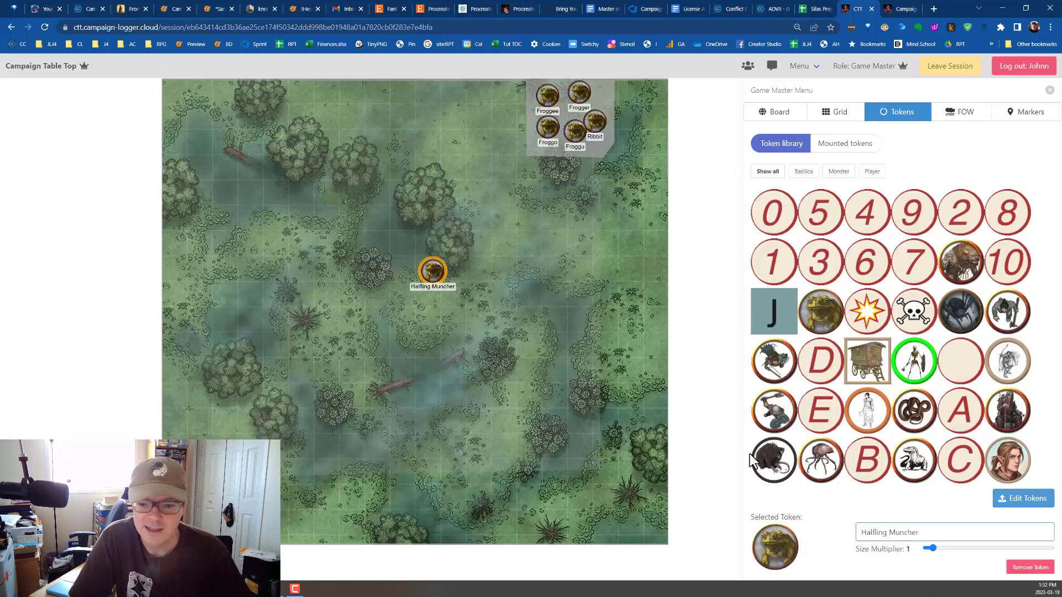
left_click(925, 530)
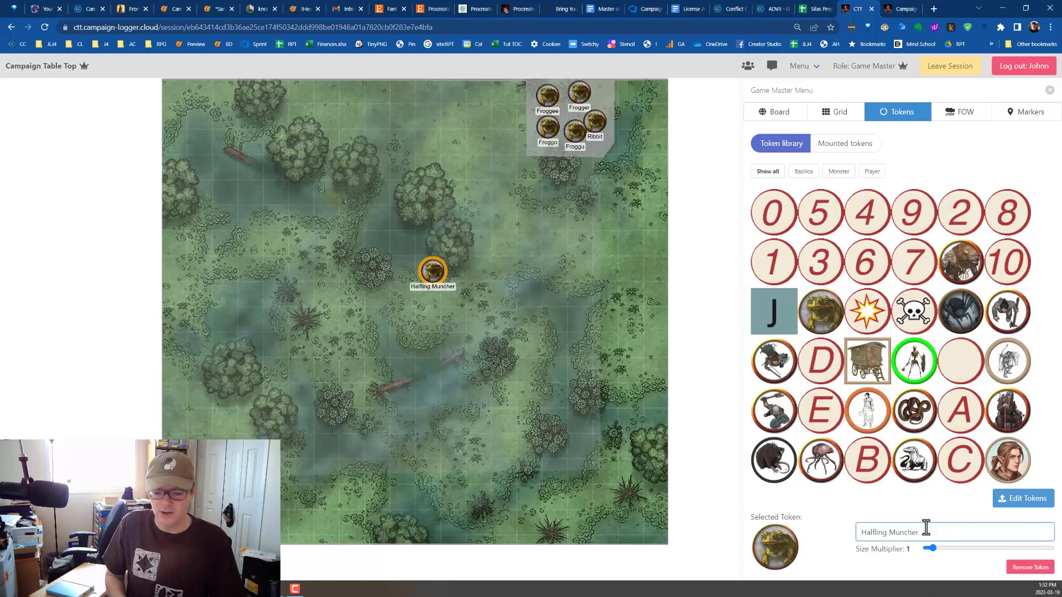
key("Home")
type("AC 143")
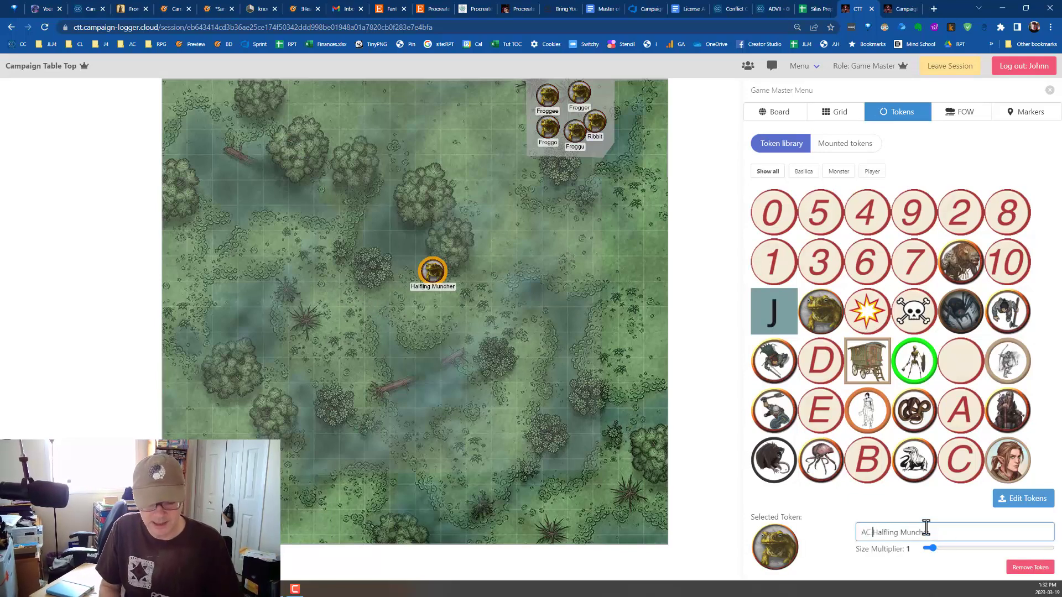
key("BackSpace")
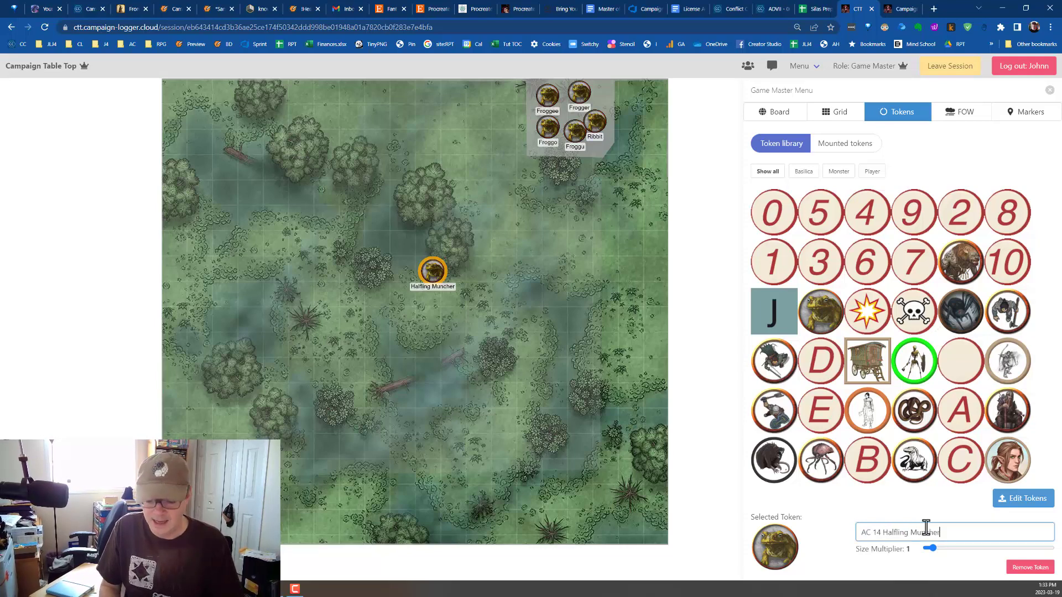
key("End")
type("- 9")
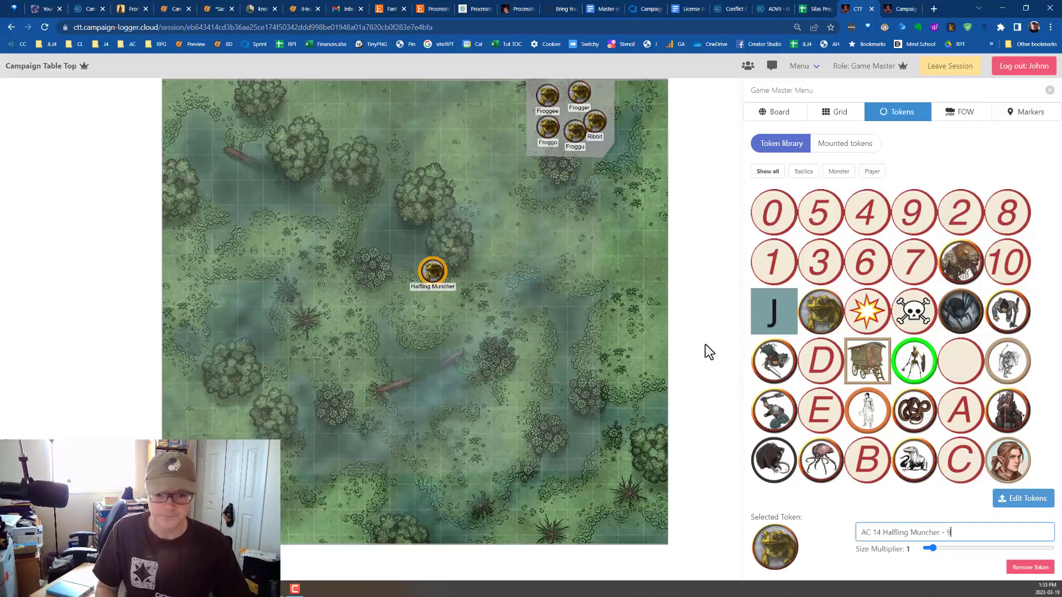
key("Tab")
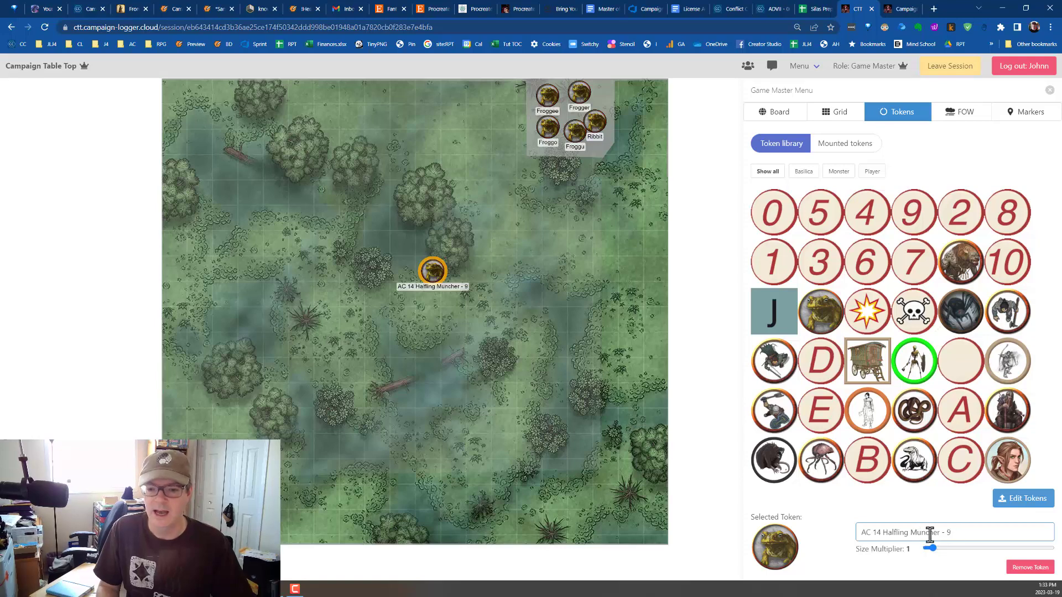
Restore the selected frog token's name to "Halfling Muncher" by removing the armour class and trailing number.
left_click_drag(939, 532, 952, 532)
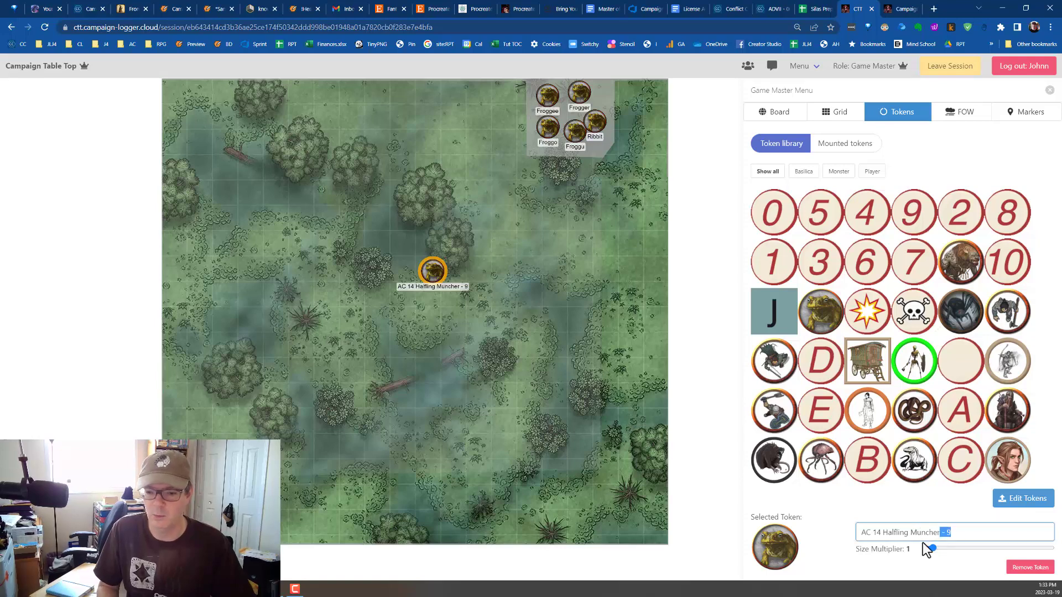
left_click(882, 532)
key("shift+Home")
key("BackSpace")
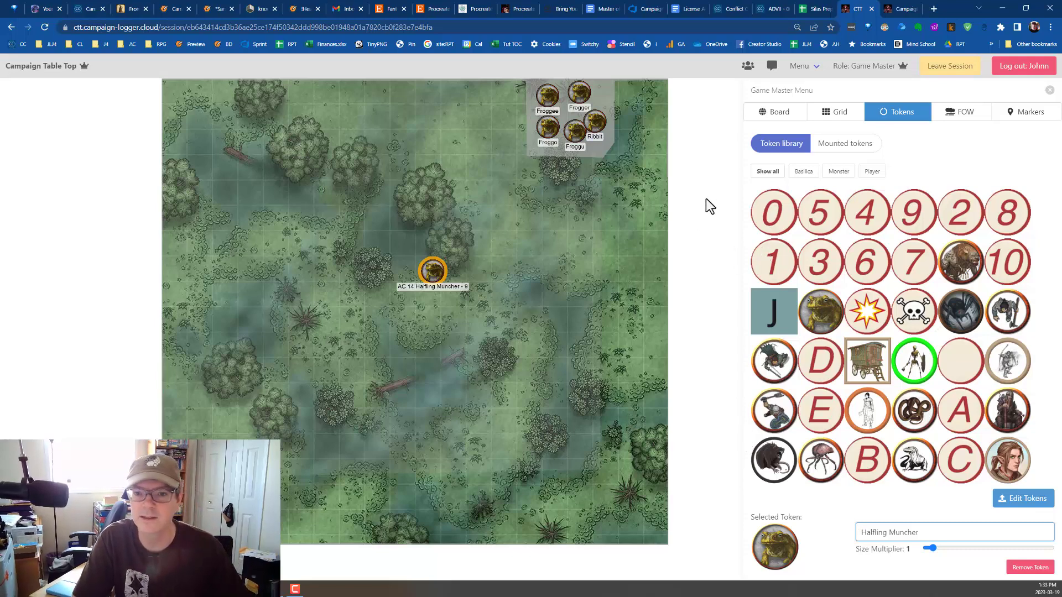
Try to tag the number 2 token as "Player" in the Token Manager.
scroll(791, 318, "down", 2)
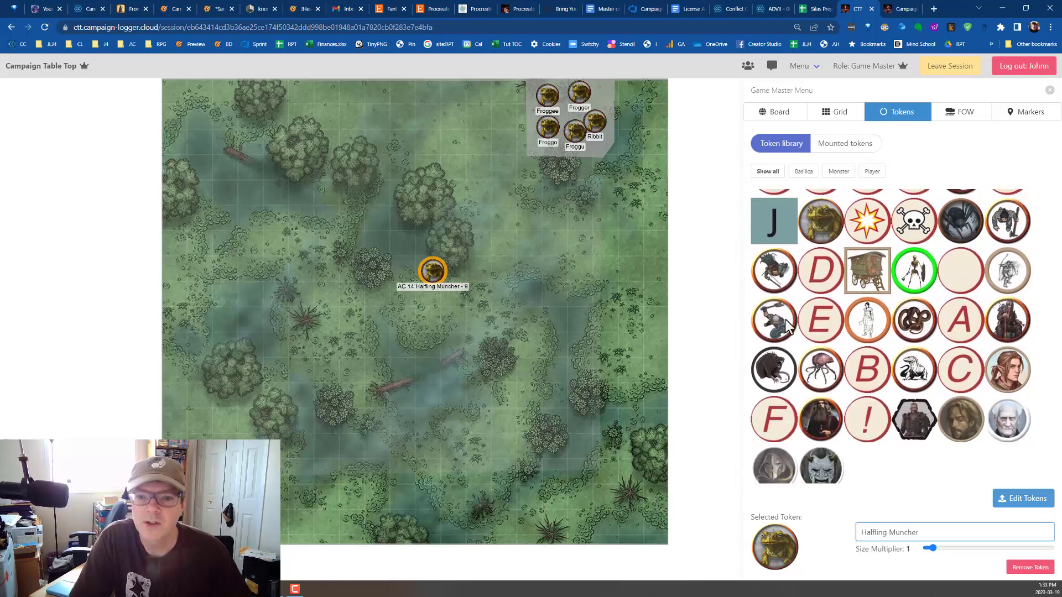
left_click(1013, 497)
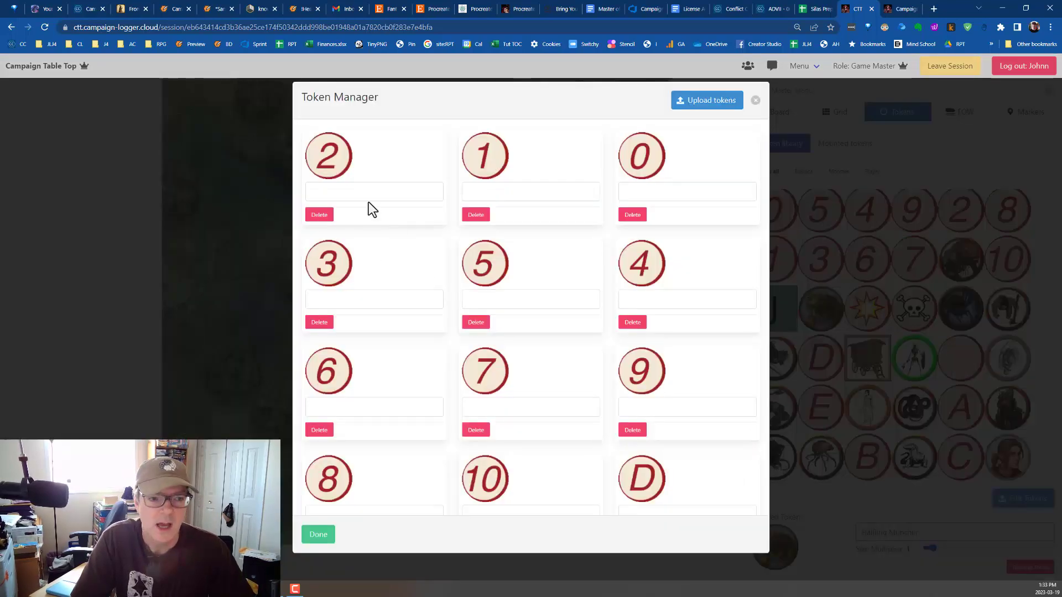
left_click(368, 198)
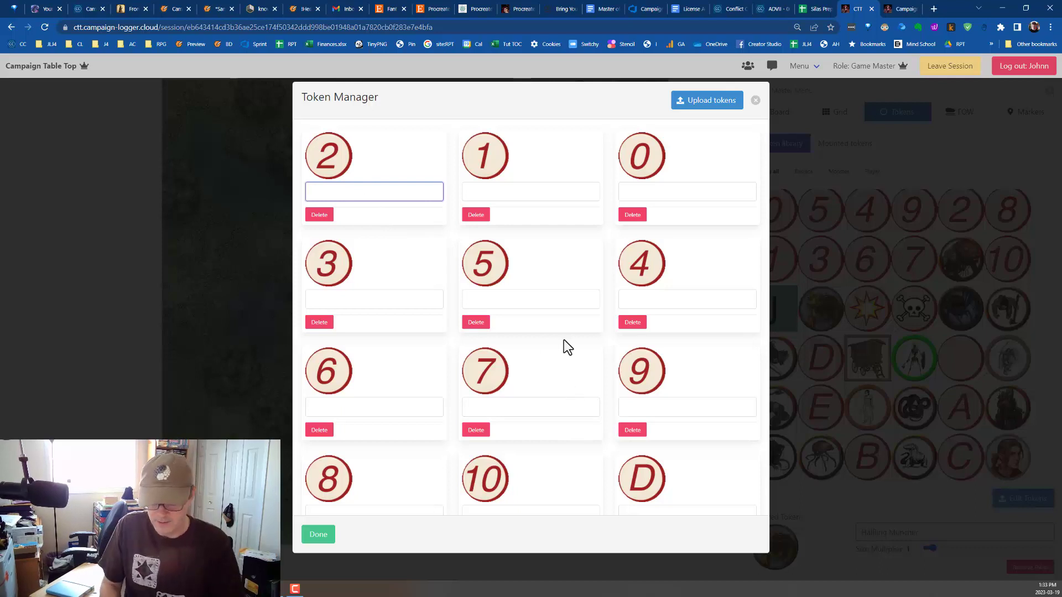
type("Player")
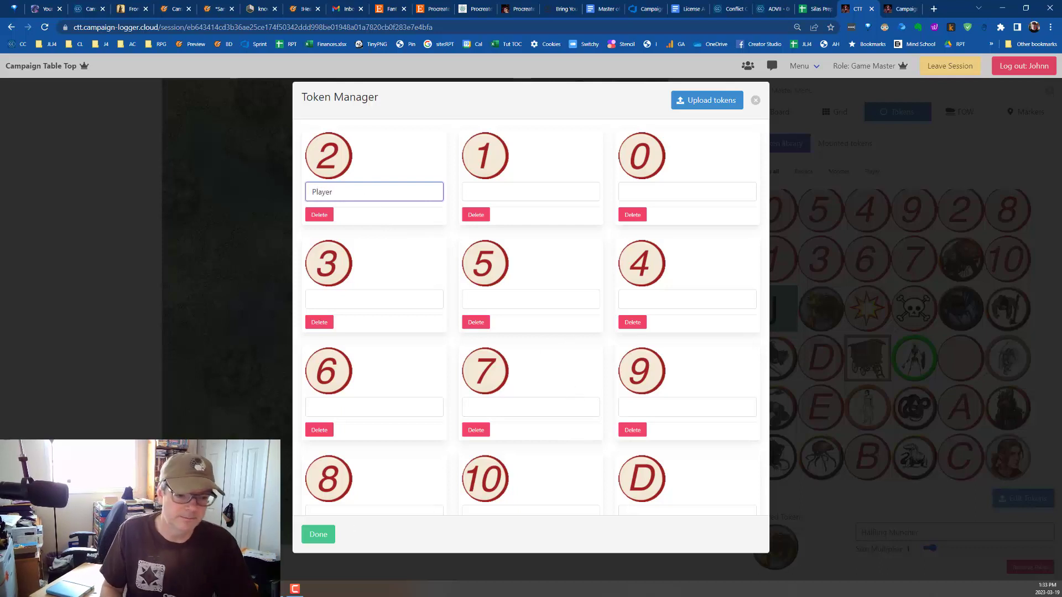
left_click(303, 533)
Filter the token library by Player, by Monster, and back to all tokens.
left_click(877, 176)
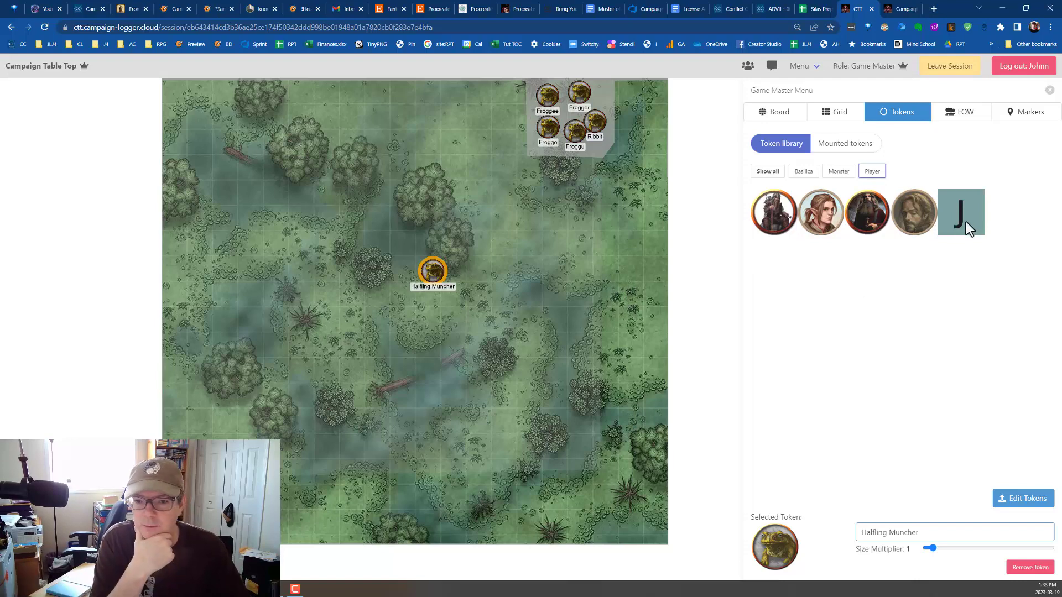
left_click(837, 172)
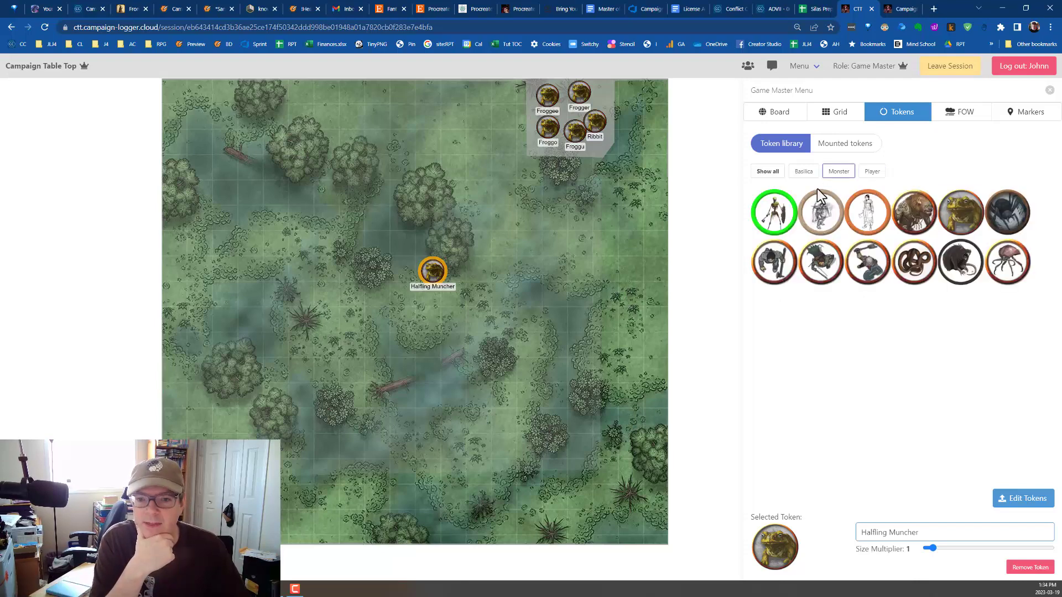
left_click(767, 172)
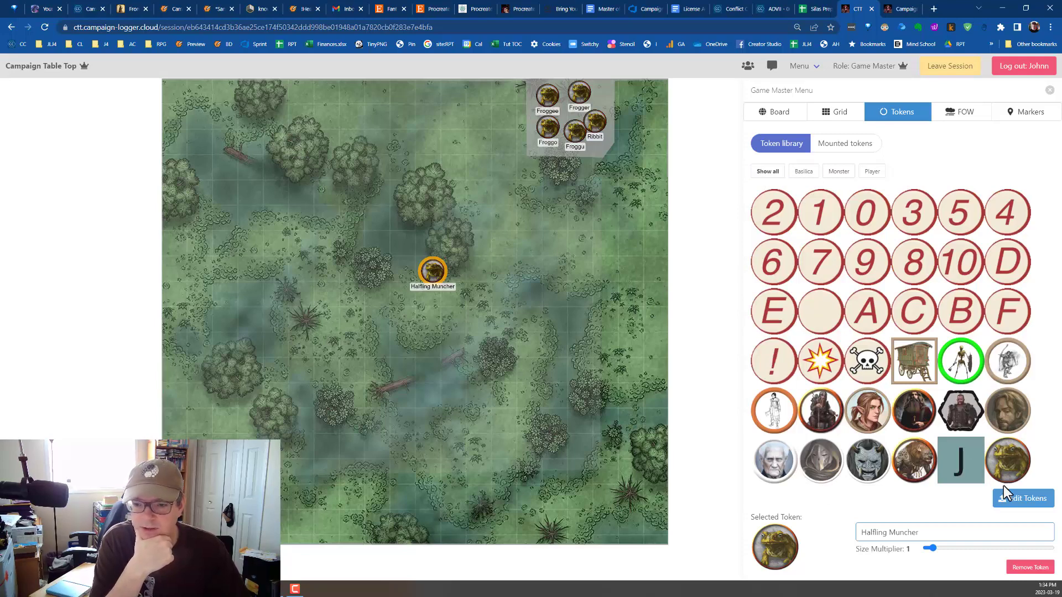
Tag the skull-and-crossbones token as "Monster" in the Token Manager, and filter the token library by Monster.
left_click(1007, 500)
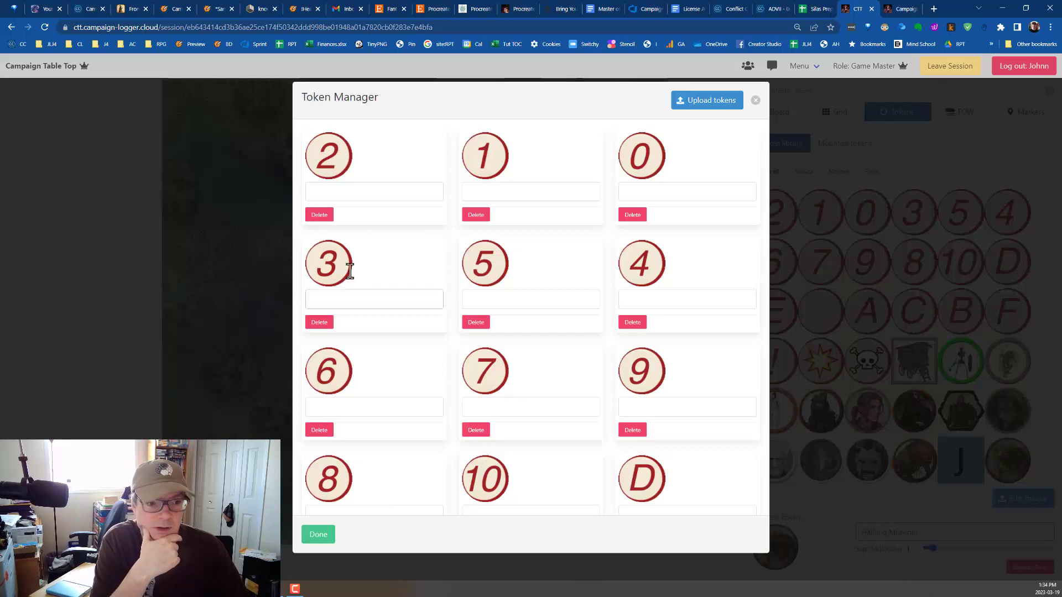
scroll(542, 381, "down", 10)
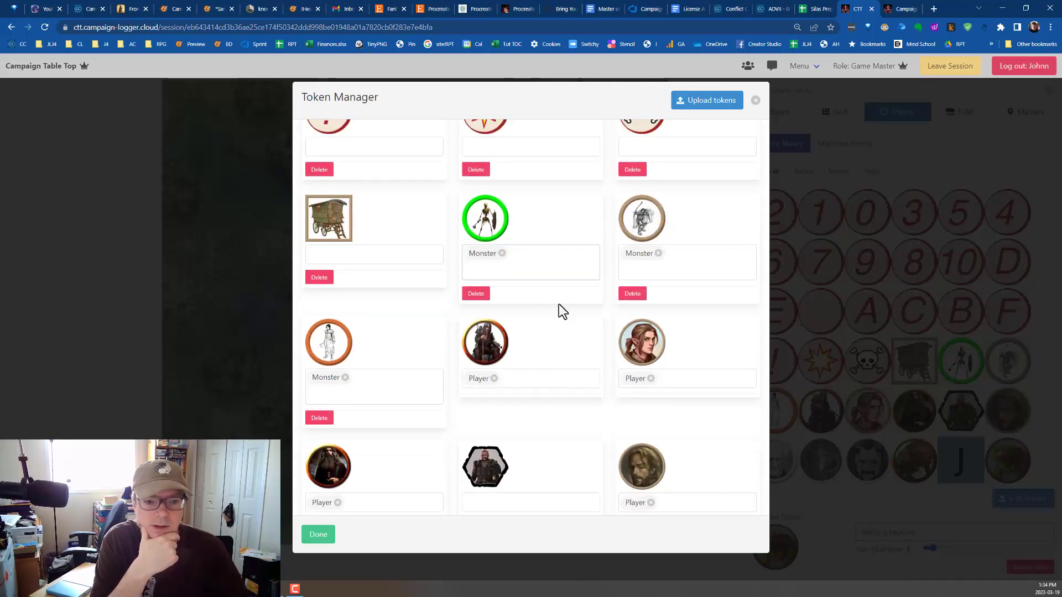
scroll(410, 340, "up", 3)
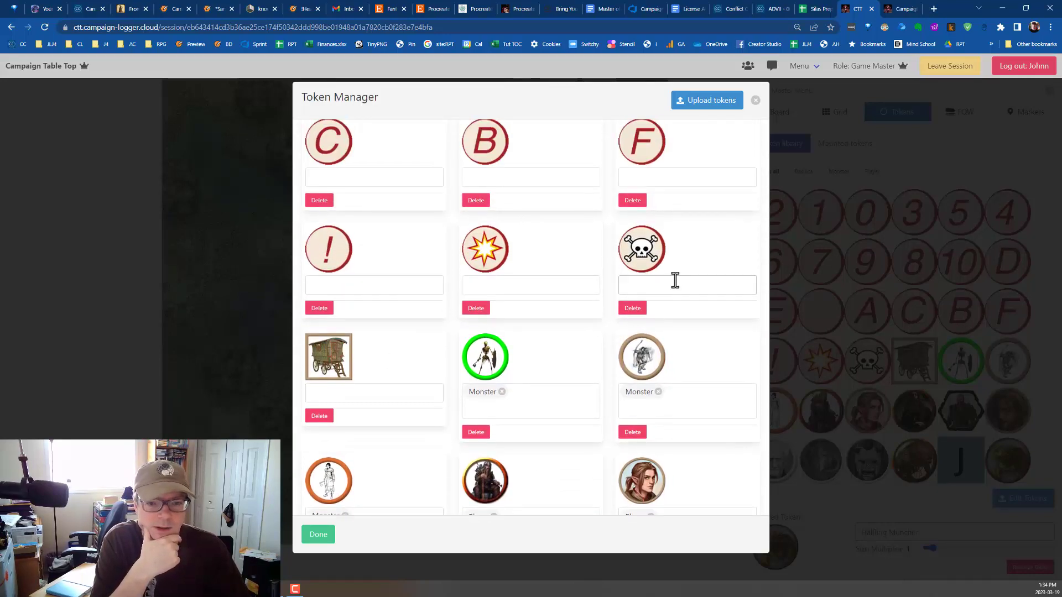
left_click(644, 285)
type("Mon")
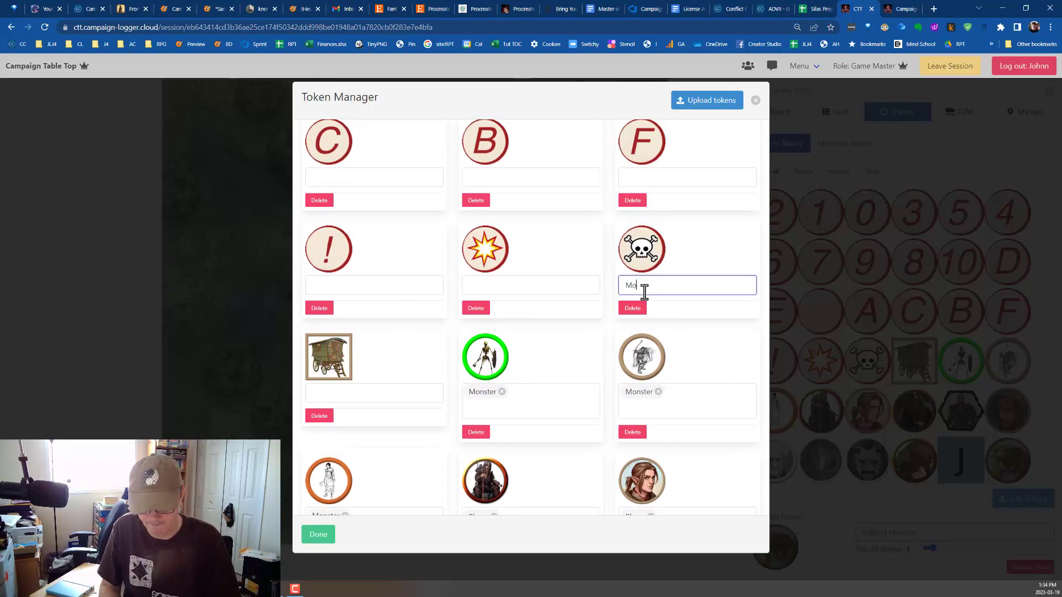
type("ster")
key("Tab")
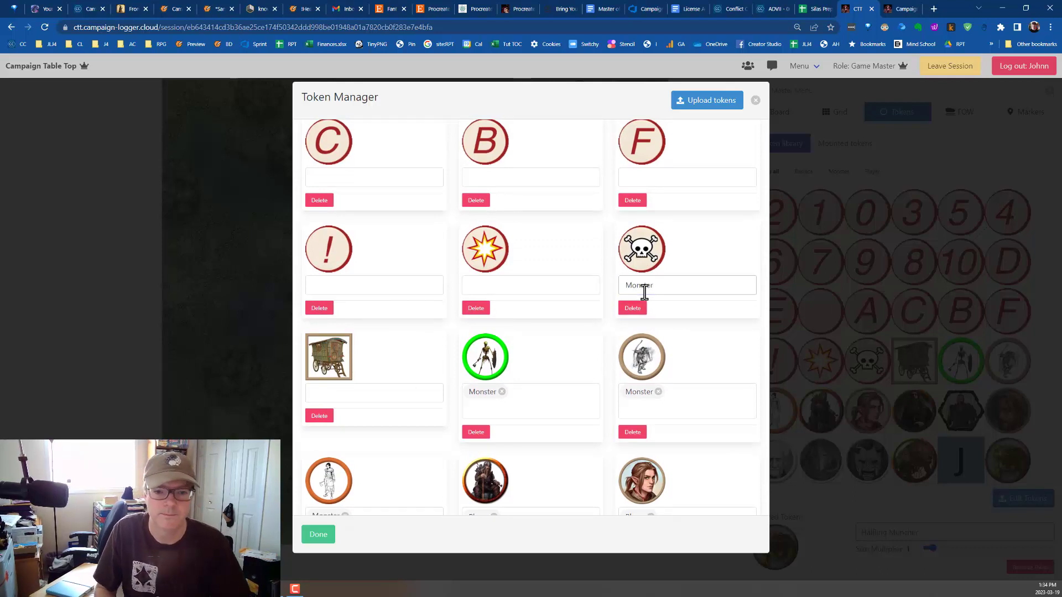
left_click(670, 289)
key("Return")
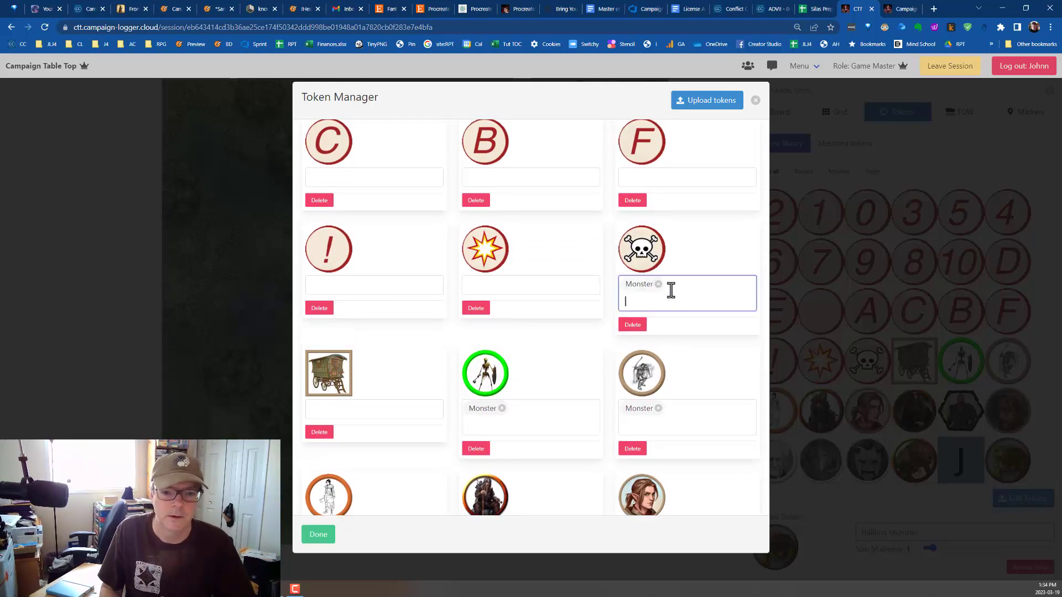
left_click(319, 534)
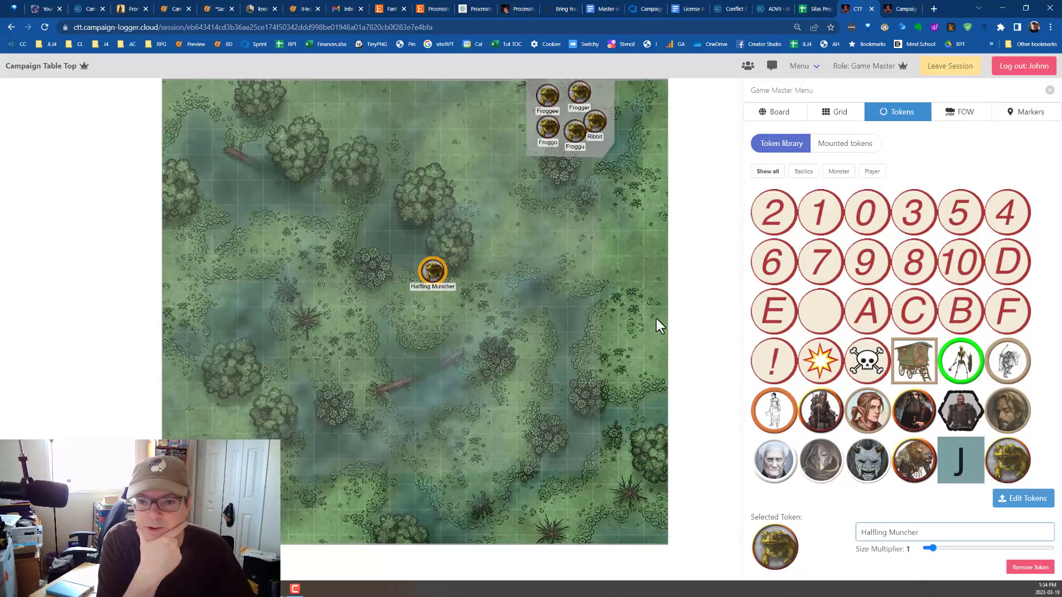
left_click(835, 173)
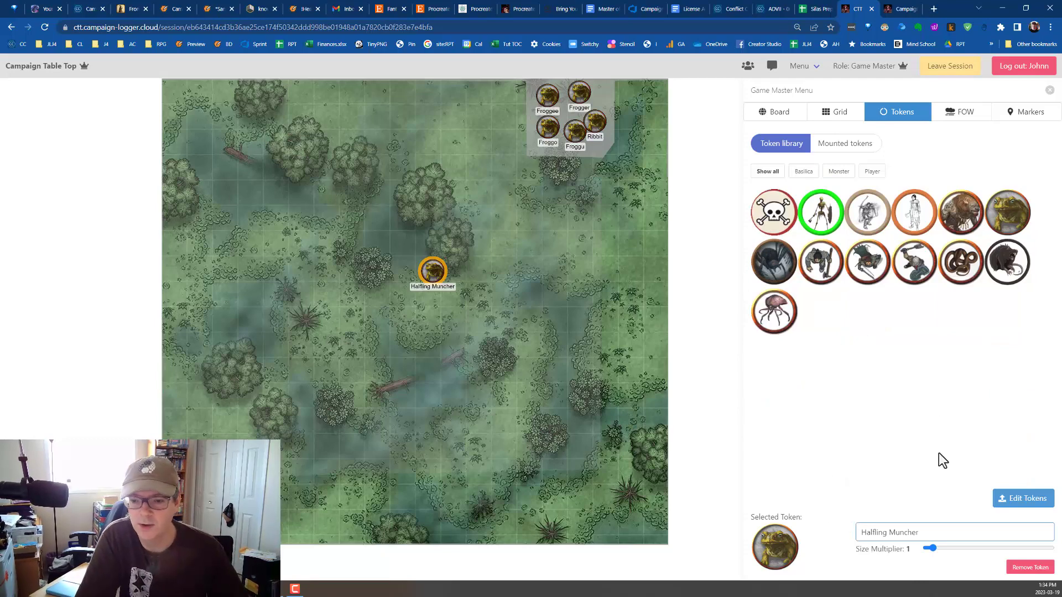
View the file selection for uploading tokens from the Token Manager, and leave it without uploading anything.
left_click(1024, 501)
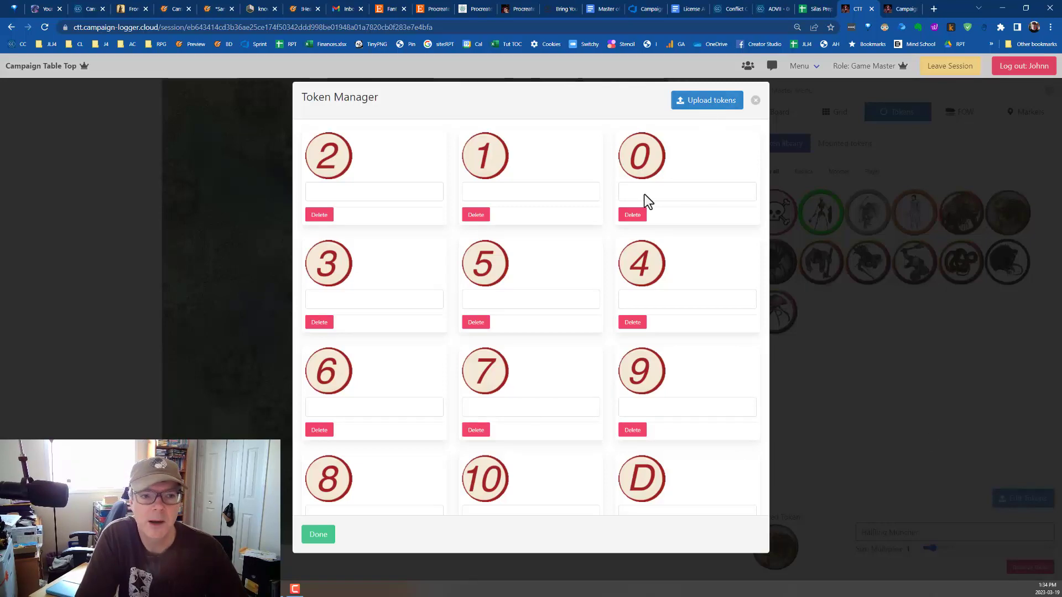
left_click(707, 100)
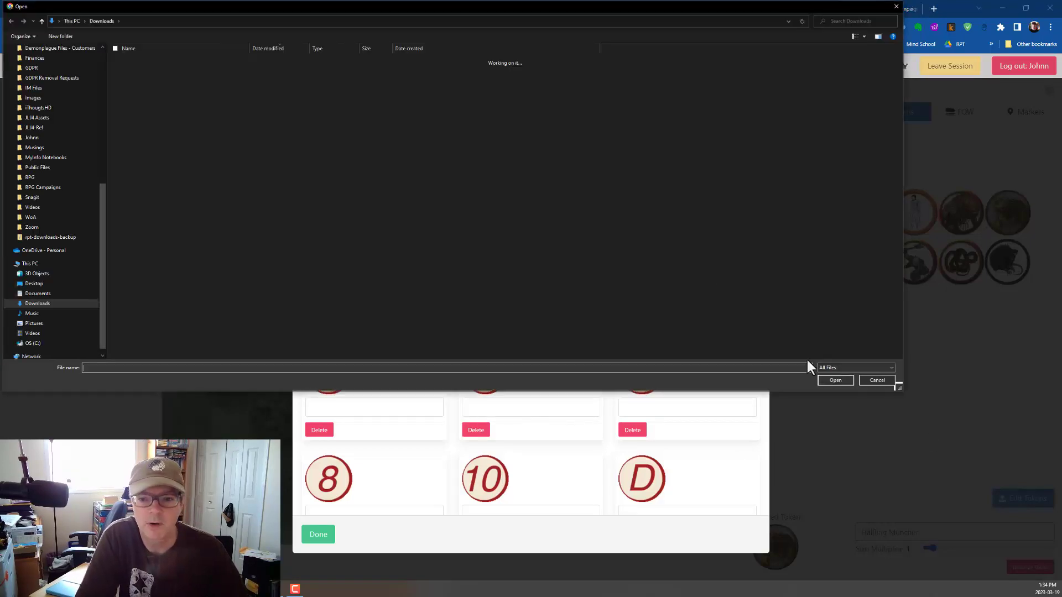
left_click(876, 379)
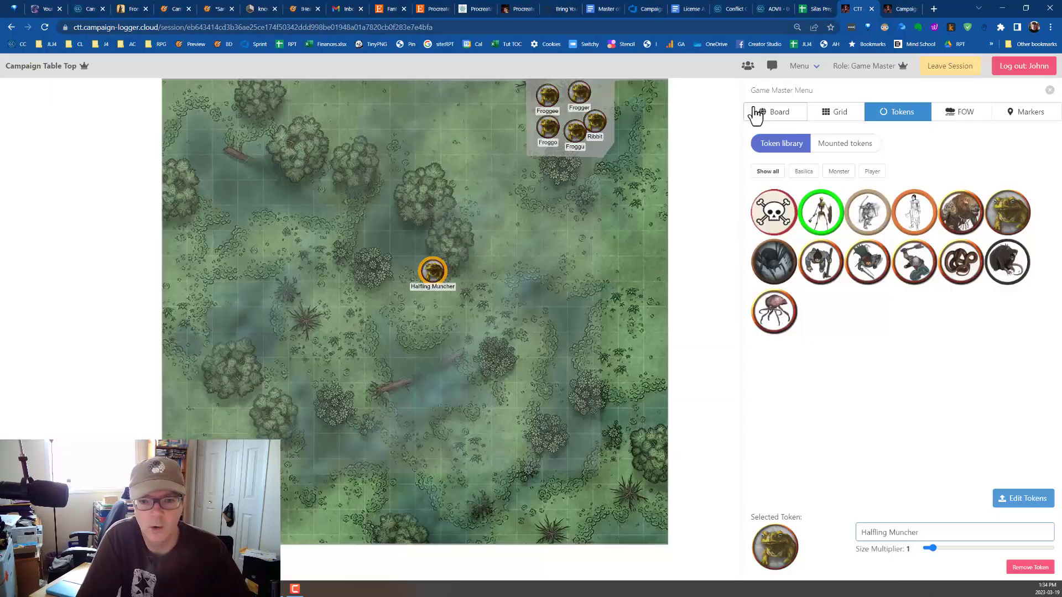
left_click(755, 100)
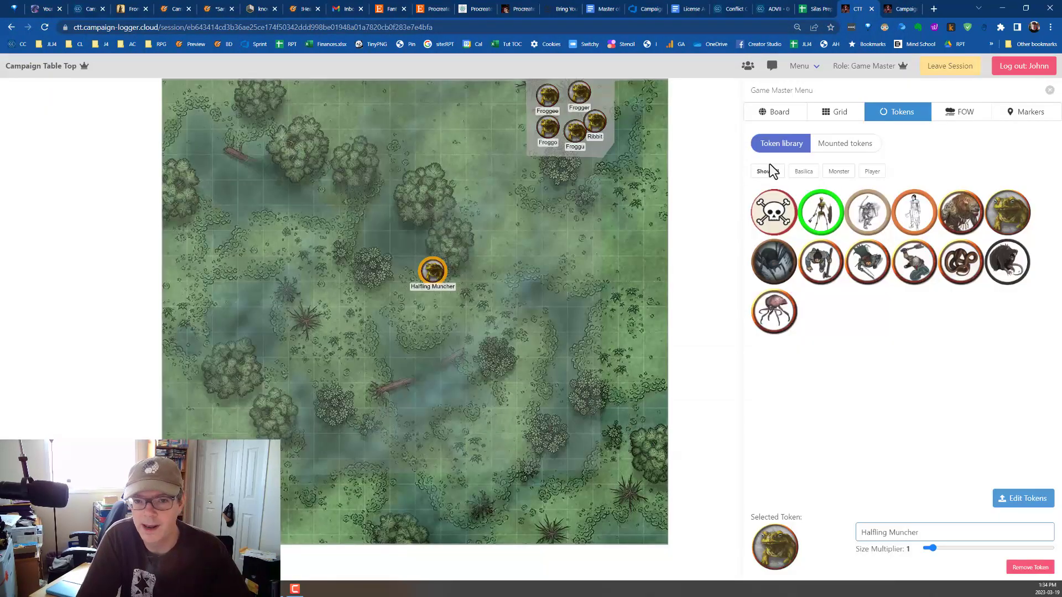
Draw a four-point Fog of War polygon in FOG mode over the swamp around the fallen log southwest of the Halfling Muncher.
left_click(947, 114)
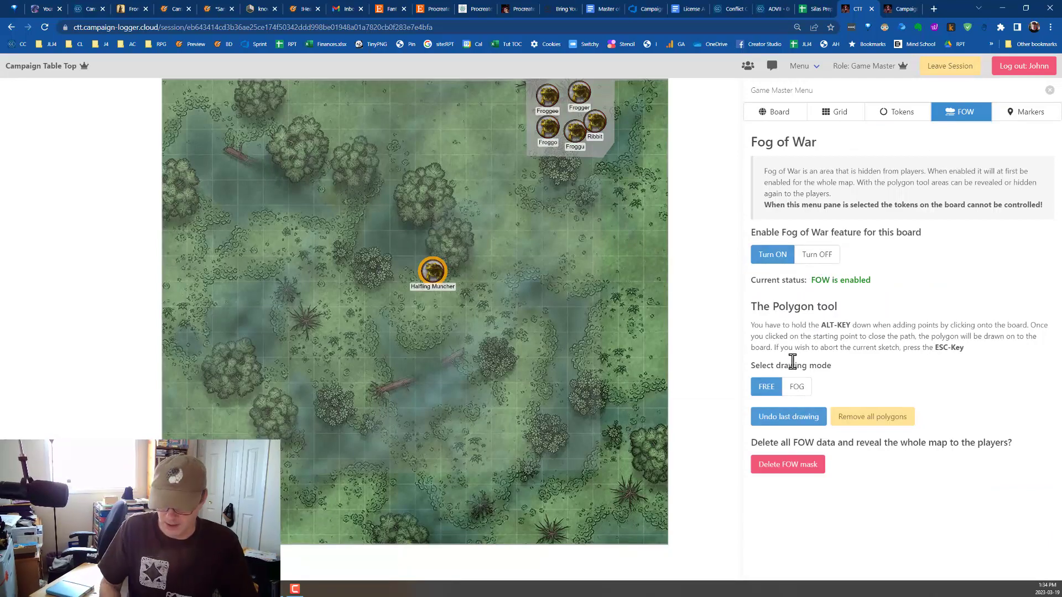
scroll(528, 151, "up", 3)
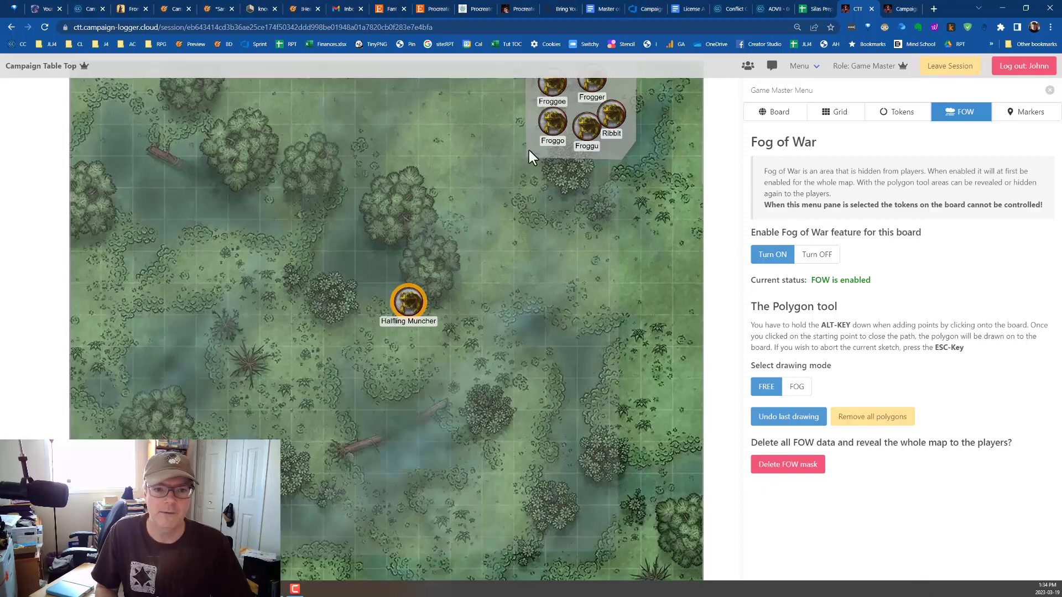
scroll(529, 151, "down", 3)
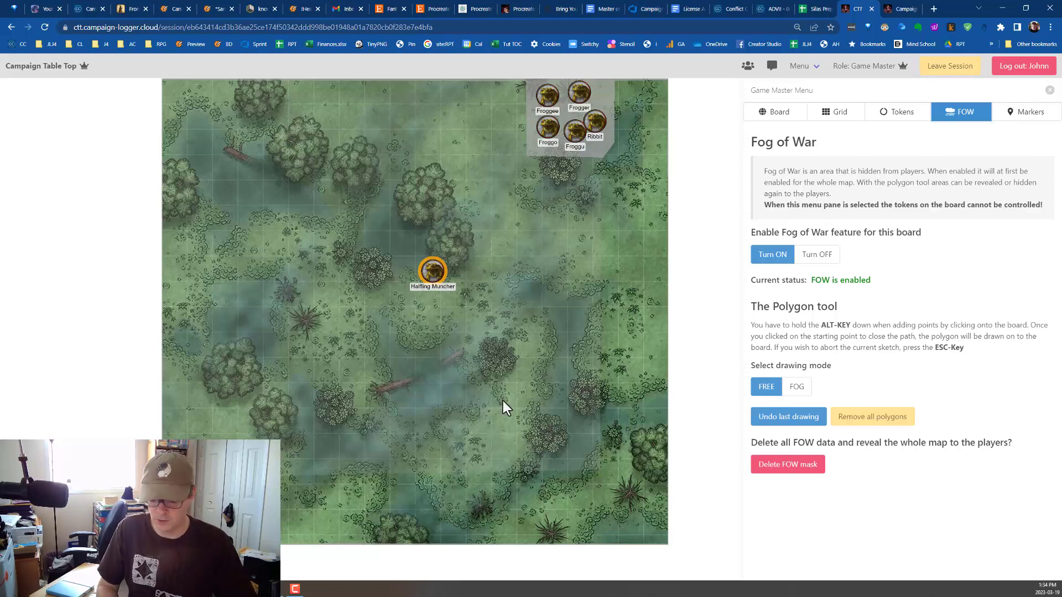
left_click(796, 388)
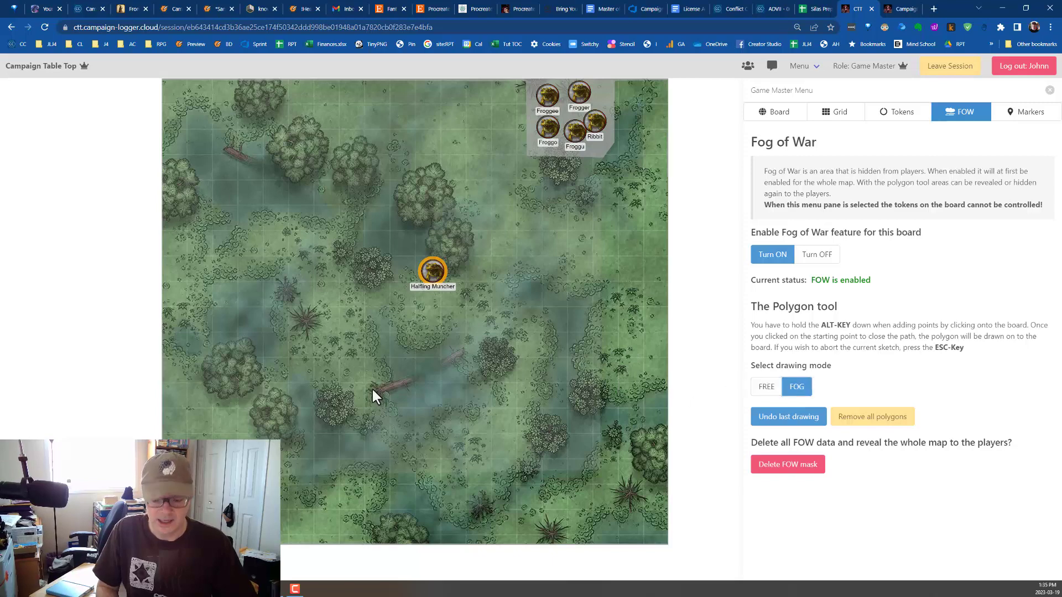
left_click(301, 341, "alt")
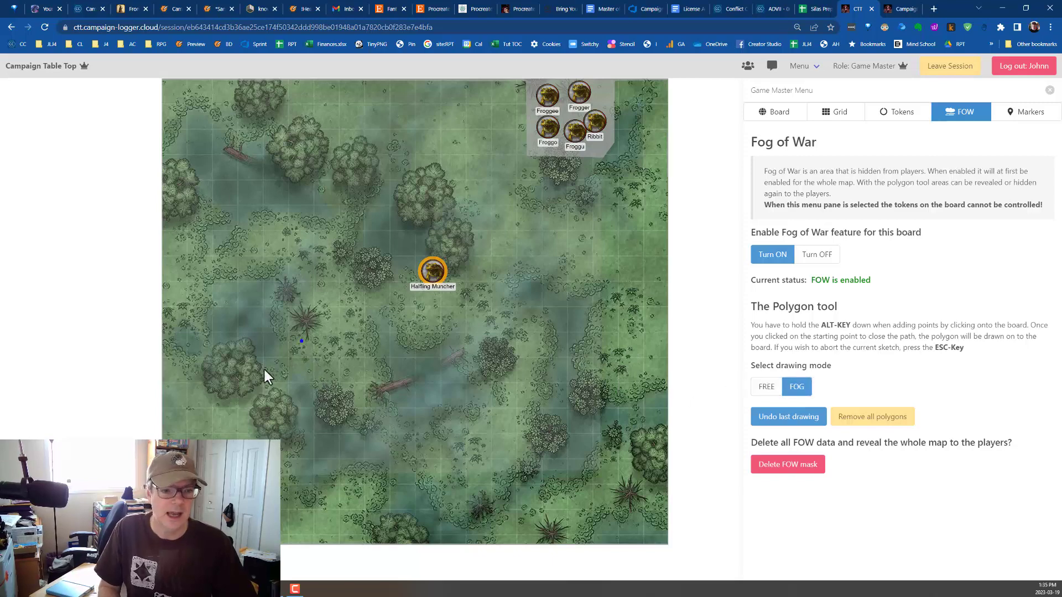
left_click(263, 369, "alt")
left_click(341, 423, "alt")
left_click(421, 370, "alt")
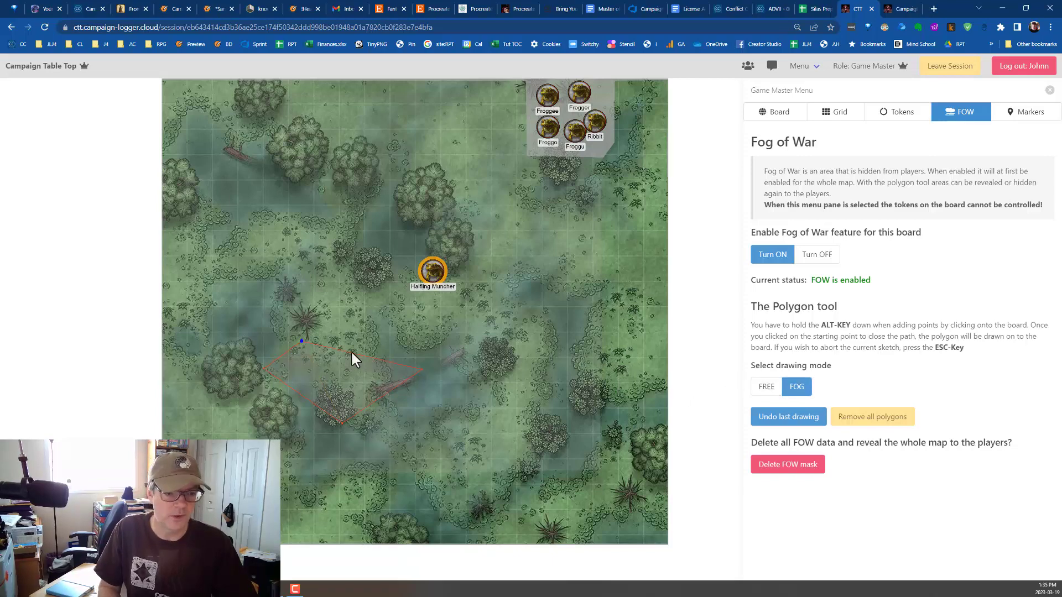
left_click(301, 342, "alt")
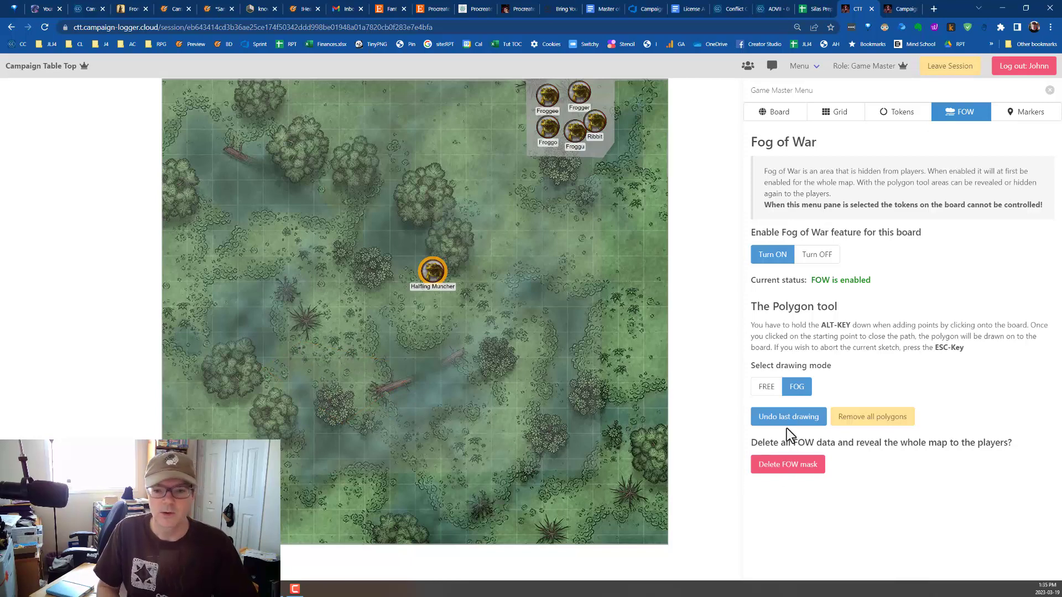
Cut a triangular notch into the upper edge of the new fog polygon using the FREE drawing mode.
left_click(762, 394)
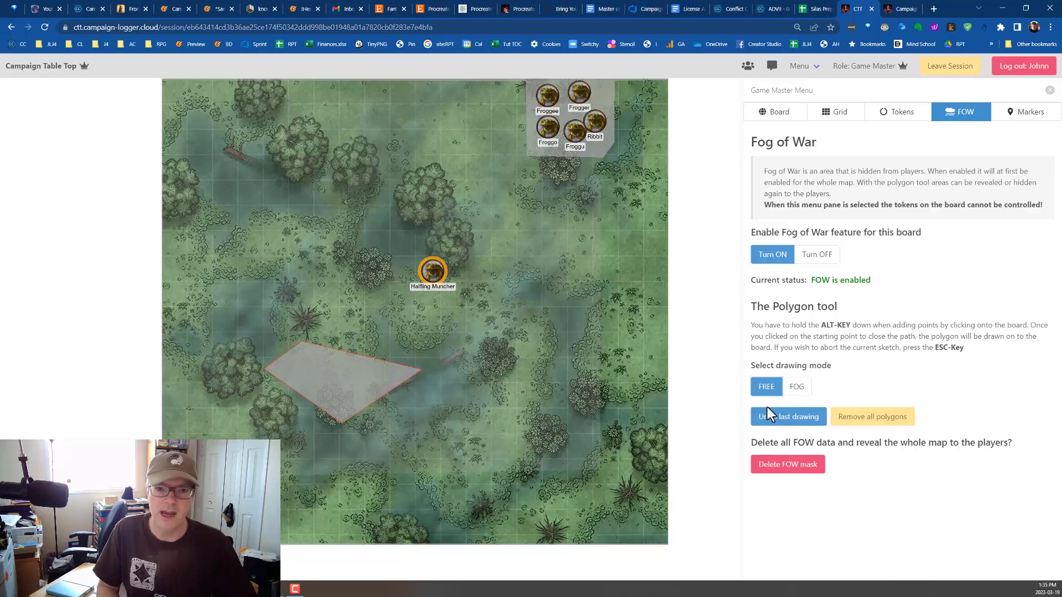
left_click(331, 325, "alt")
left_click(320, 377, "alt")
left_click(420, 348, "alt")
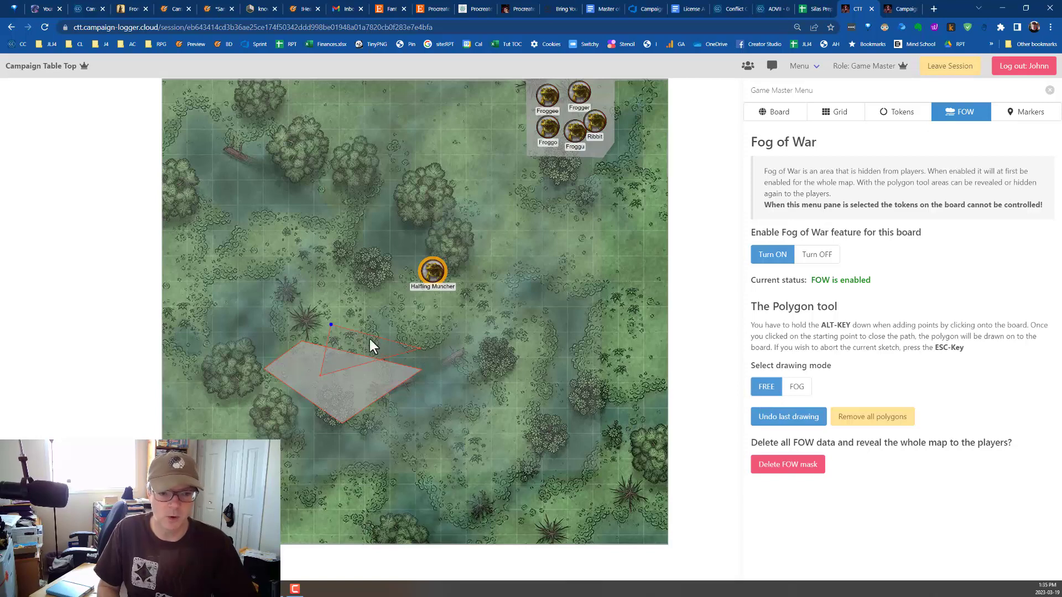
left_click(333, 325, "alt")
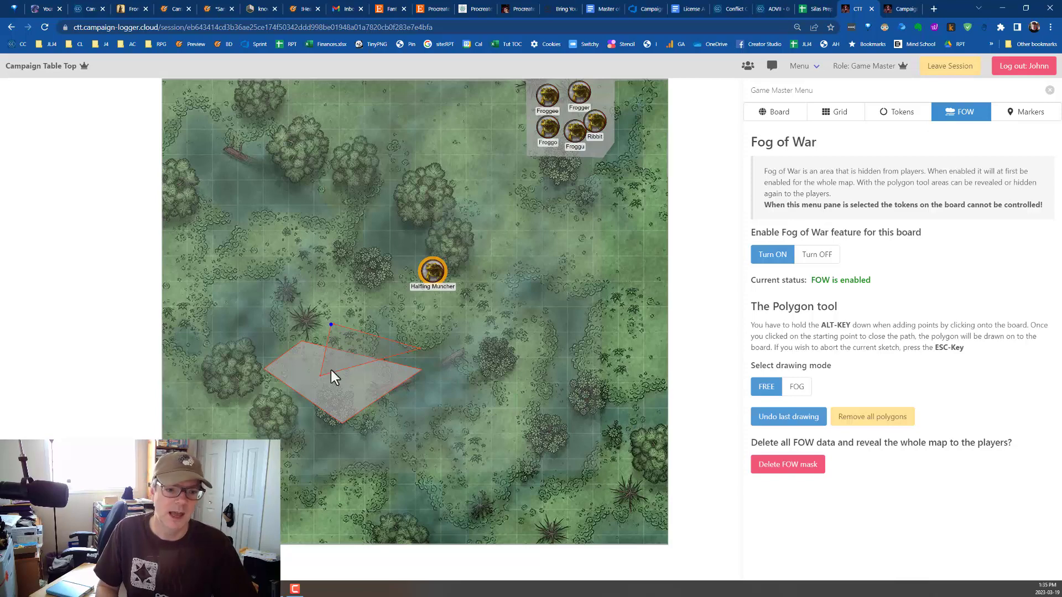
key("Escape")
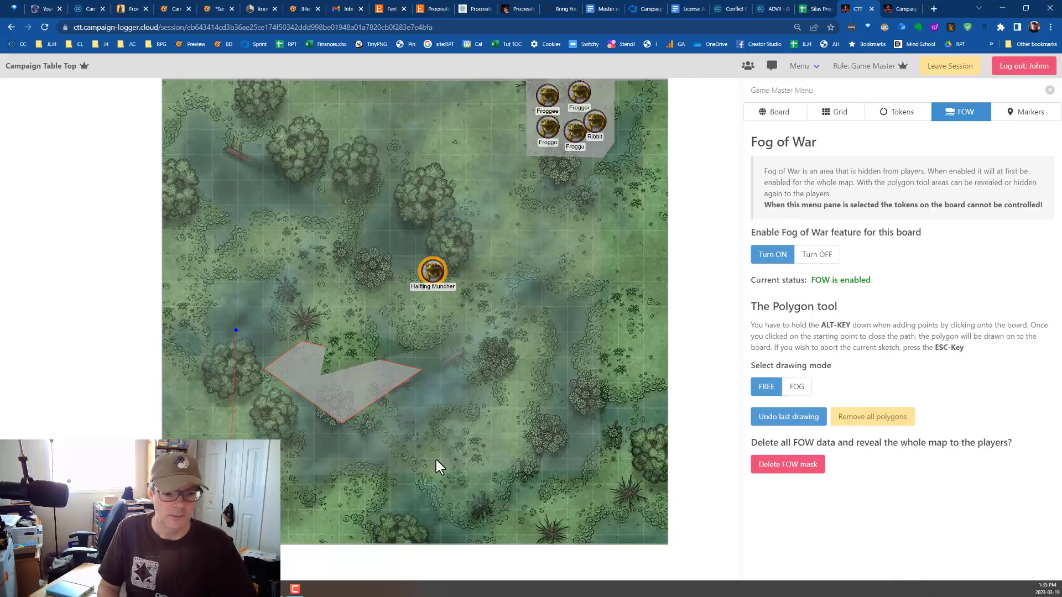
Clear the remaining fog around the fallen log by enclosing it in a larger four-sided FREE polygon, and return to the token library.
left_click(490, 458, "alt")
left_click(467, 325, "alt")
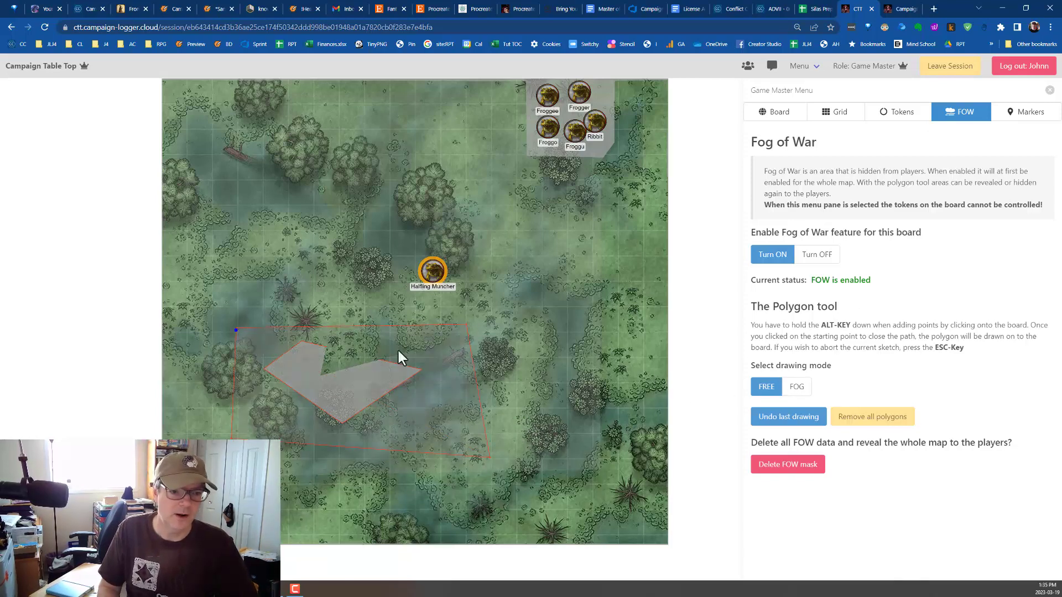
left_click(236, 330, "alt")
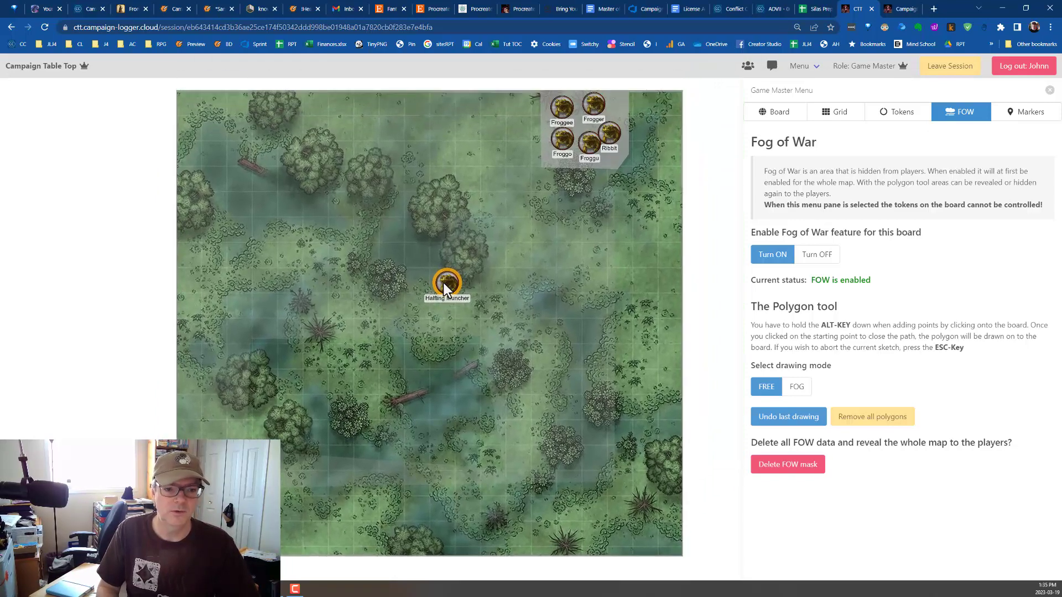
left_click(897, 112)
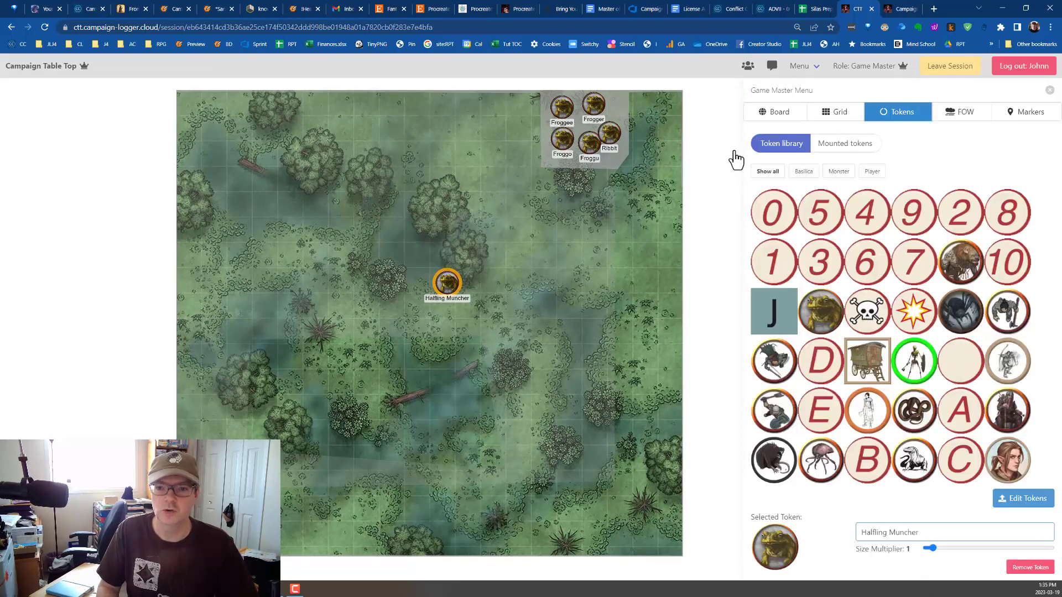
Move the Halfling Muncher token into the fogged patch with the other frog tokens, and display the Fog of War settings.
left_click_drag(445, 284, 596, 114)
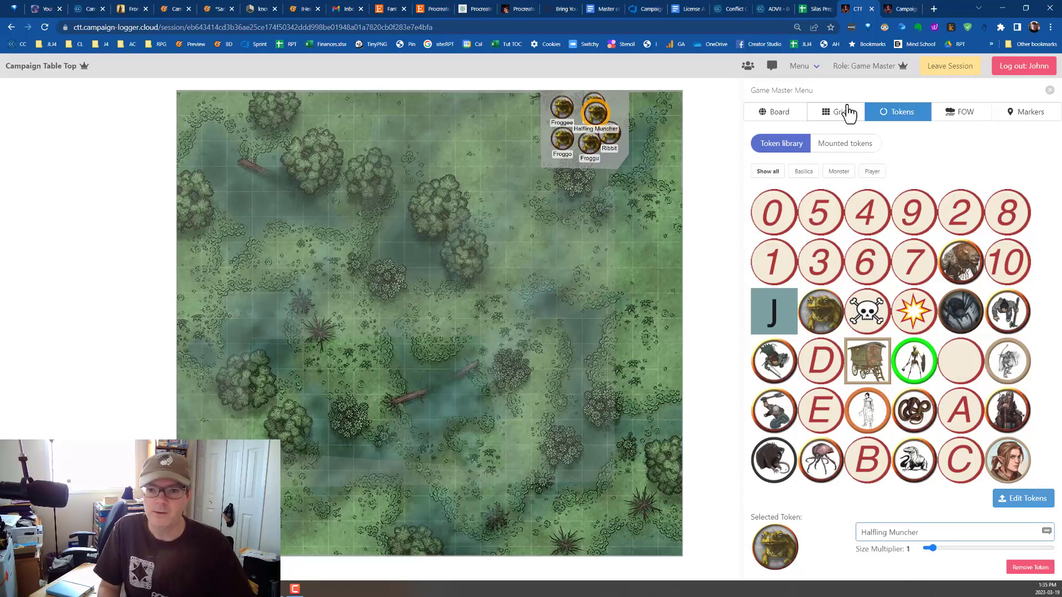
left_click(982, 113)
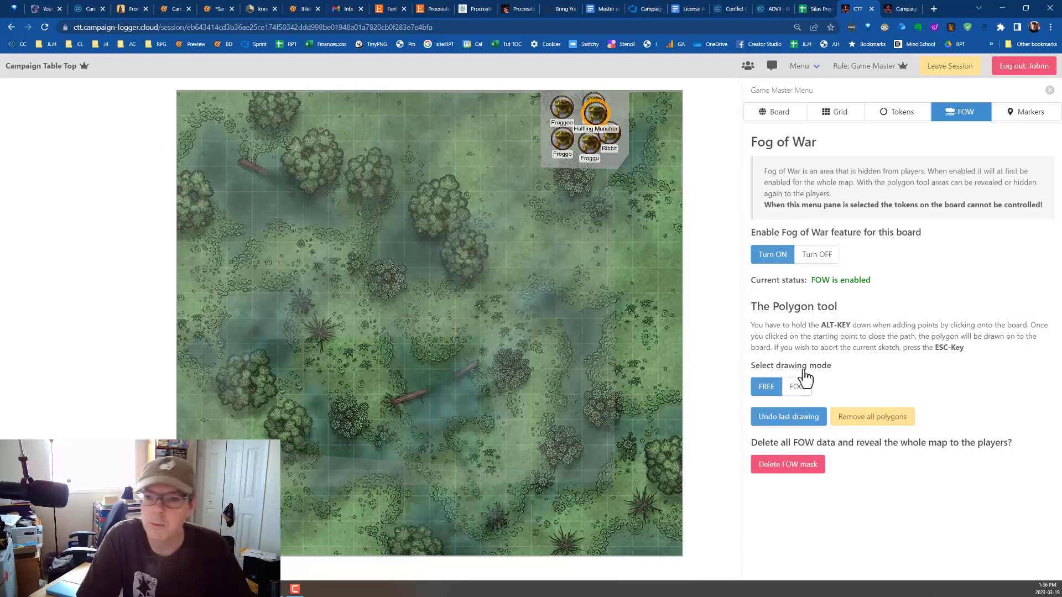
Collapse the Game Master Menu to show the map alone, and reopen it on the available boards.
left_click(1049, 91)
left_click(1036, 320)
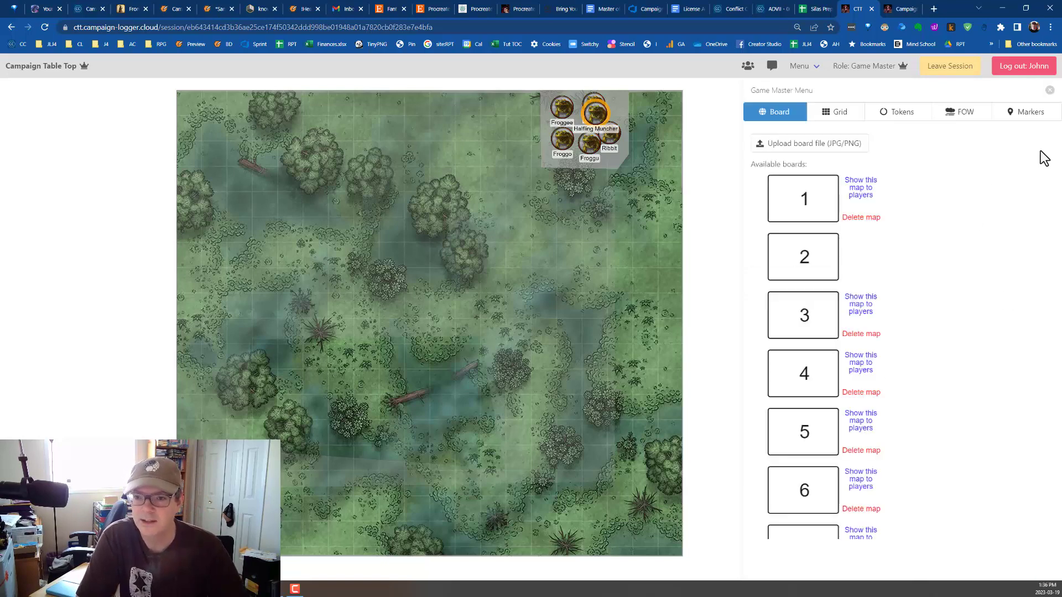
left_click(1050, 91)
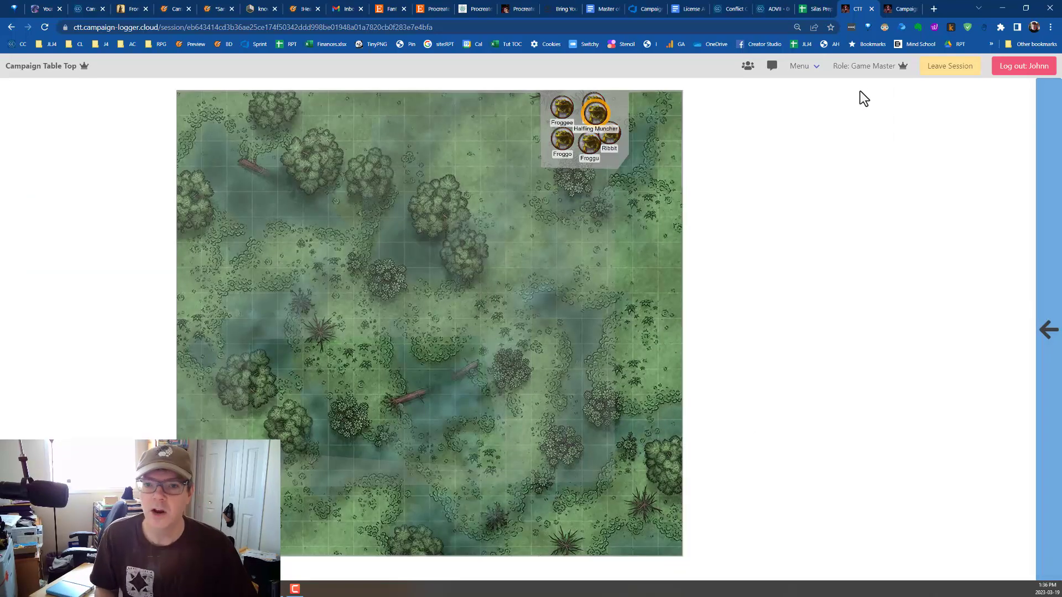
left_click(1048, 255)
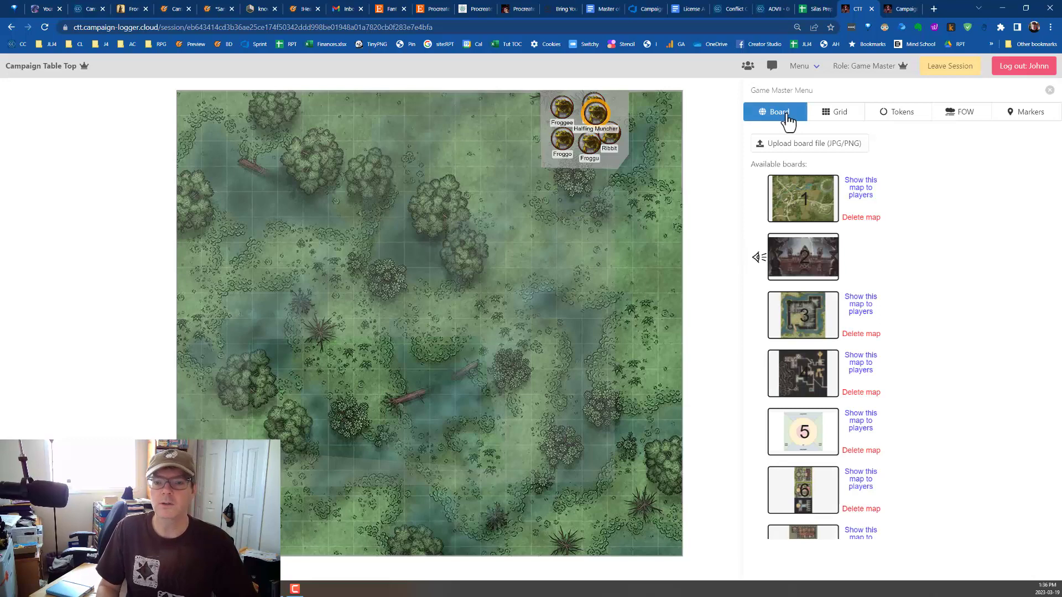
Review the grid settings and the token library, including a look at the Token Manager without changing any tokens.
left_click(833, 113)
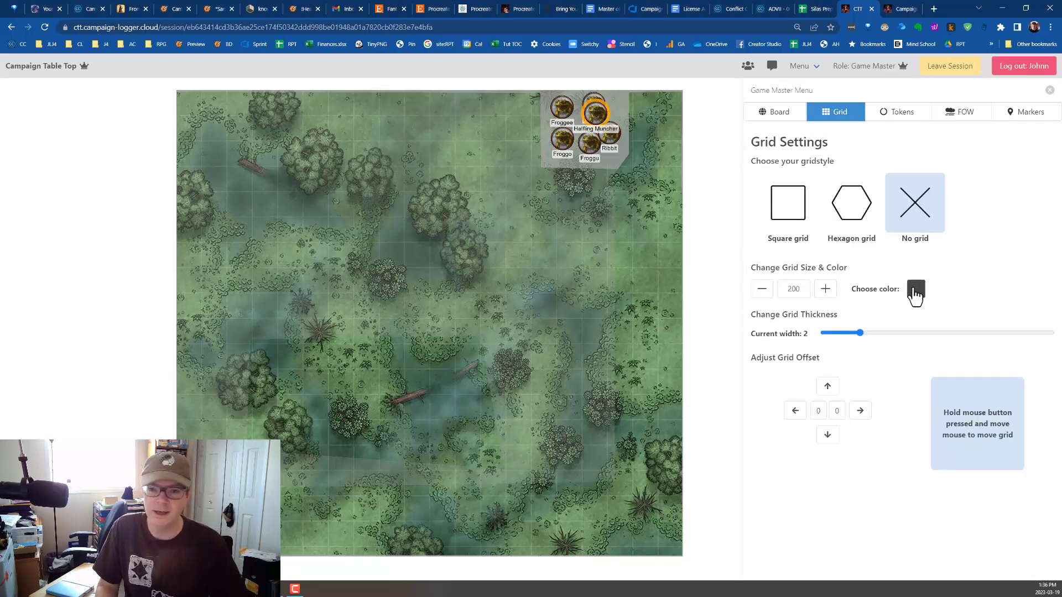
left_click(893, 116)
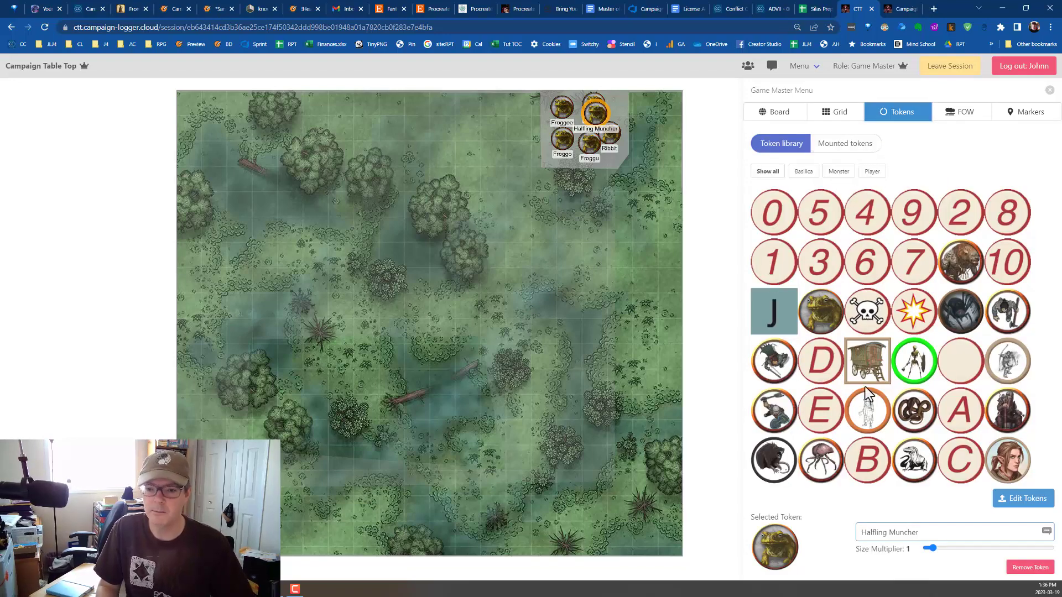
scroll(866, 385, "down", 2)
scroll(869, 381, "up", 2)
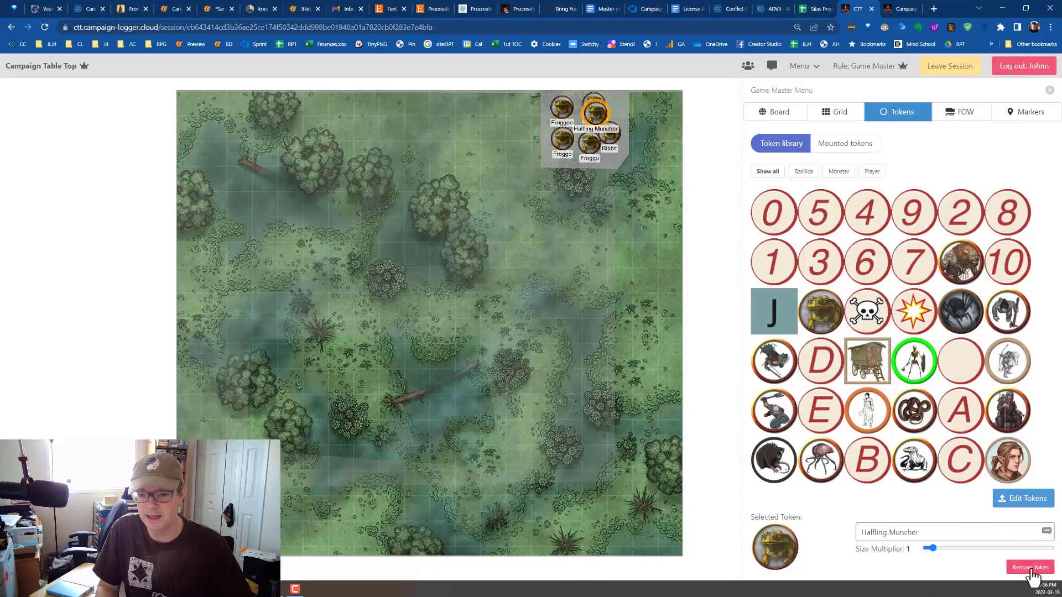
left_click(1024, 499)
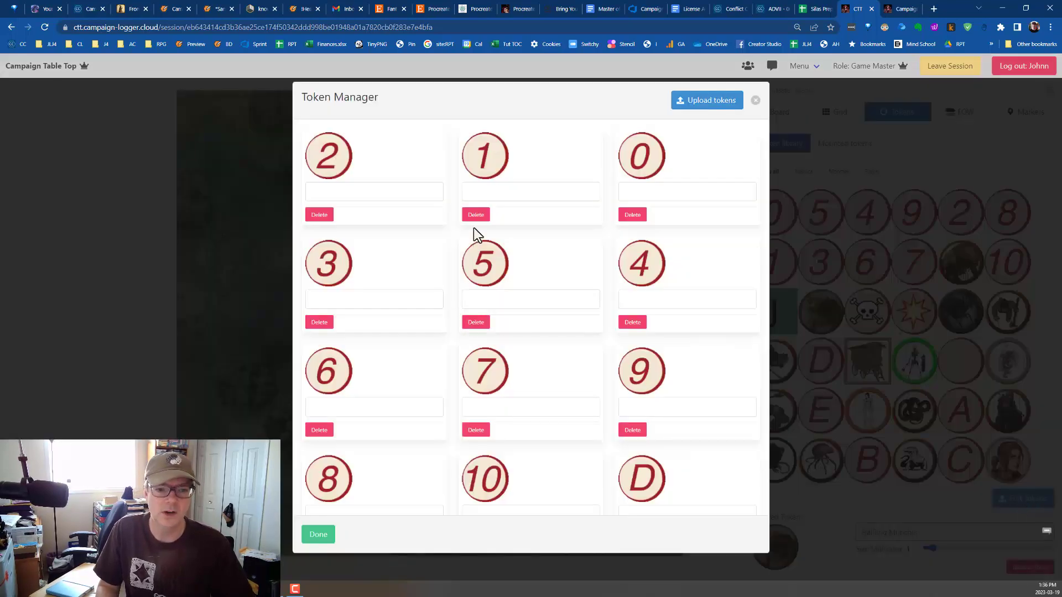
left_click(755, 101)
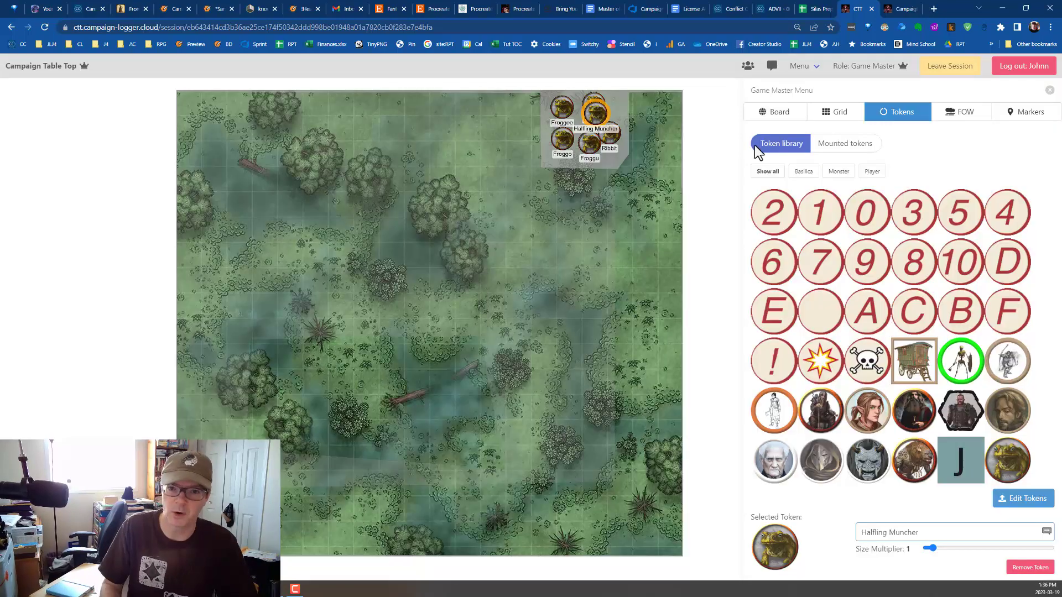
Review the Fog of War and GM Markers settings, and collapse the Game Master Menu.
left_click(960, 113)
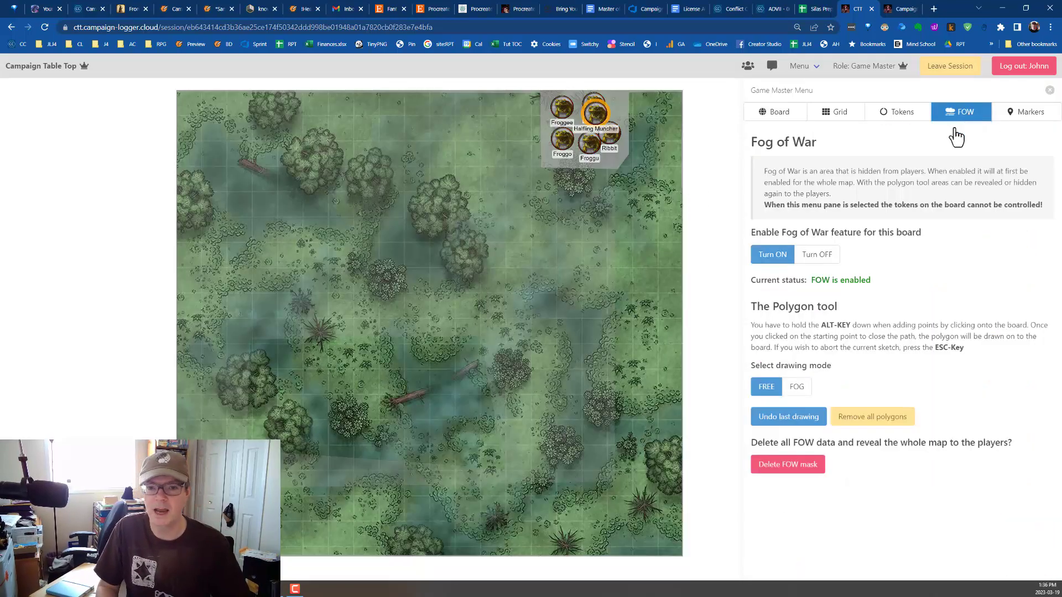
left_click(1032, 115)
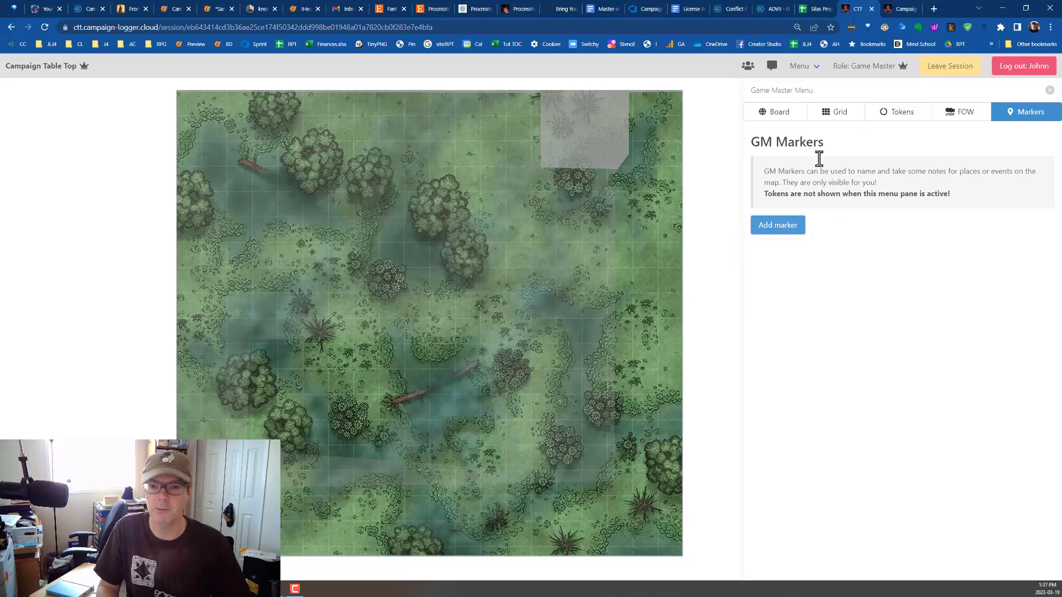
left_click(1051, 91)
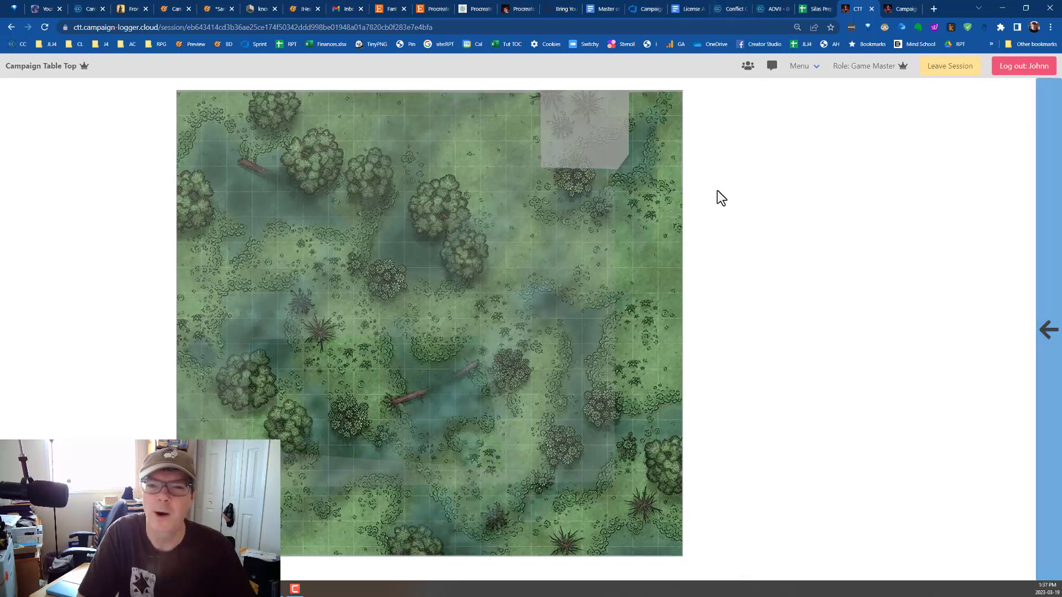